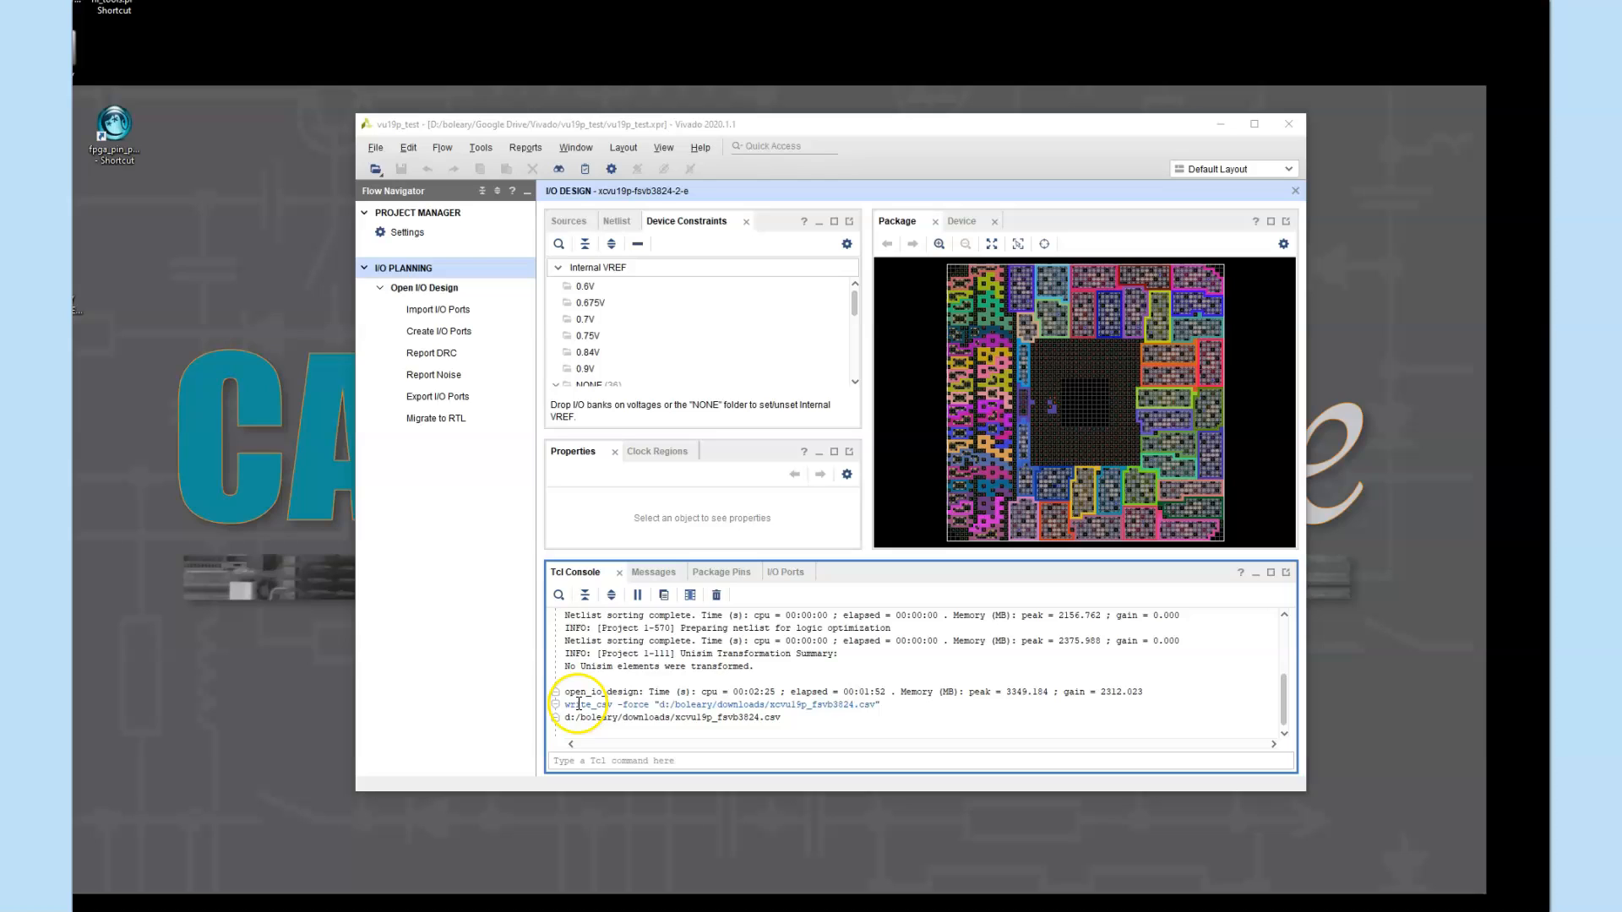
Step: Examine the output file name used in the earlier write_csv command in the Tcl Console
click(773, 707)
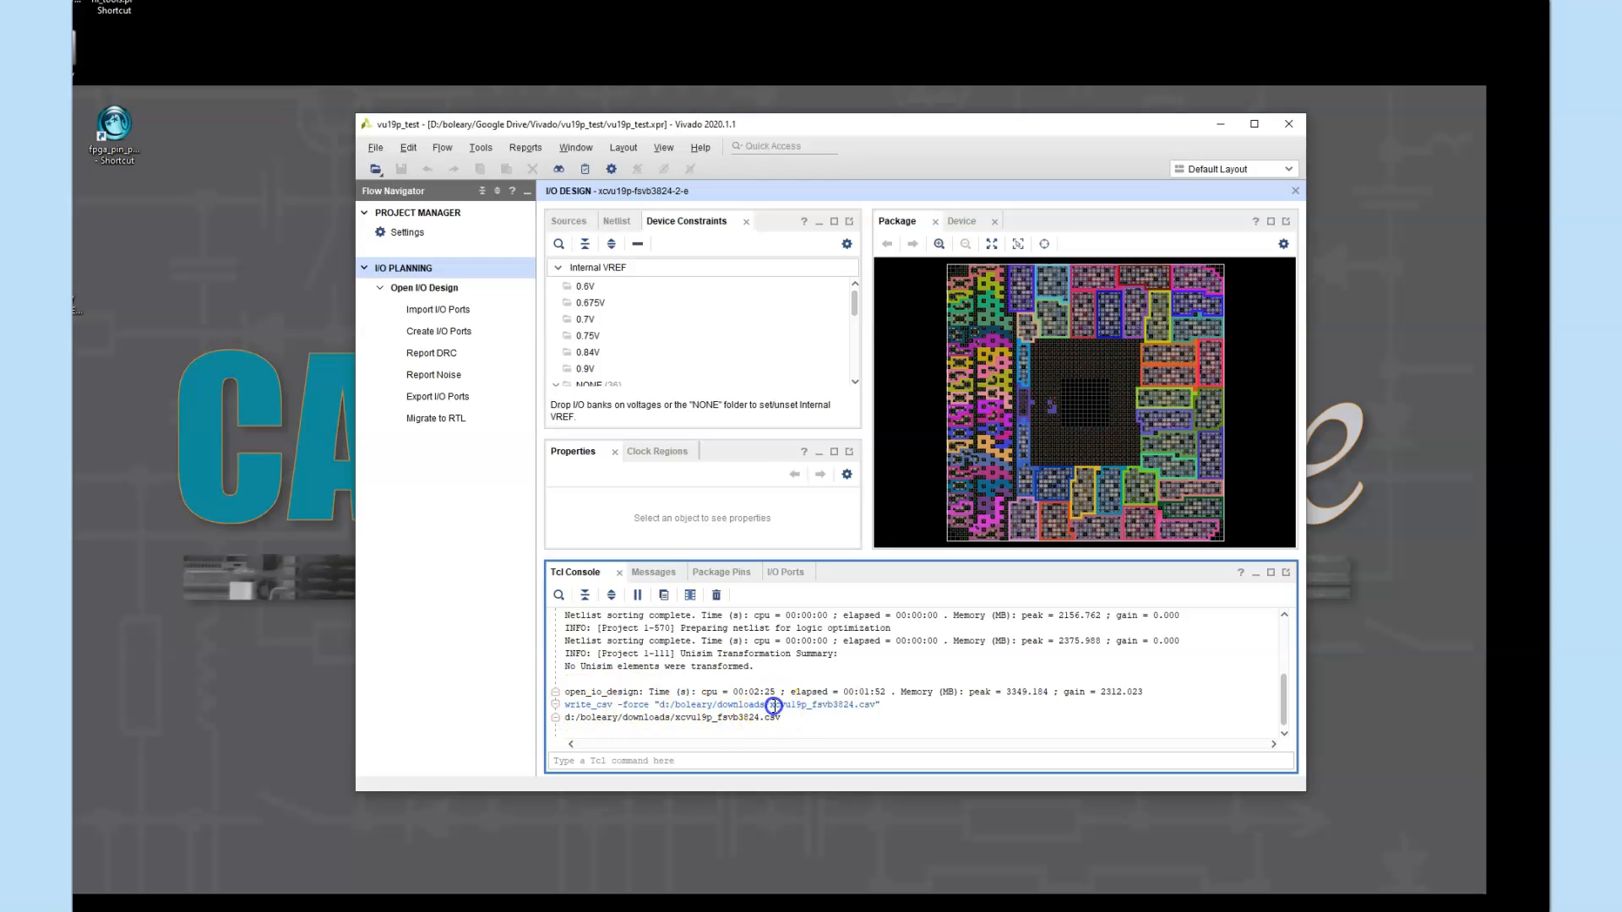
double_click(826, 706)
click(835, 707)
double_click(847, 704)
click(808, 708)
double_click(792, 704)
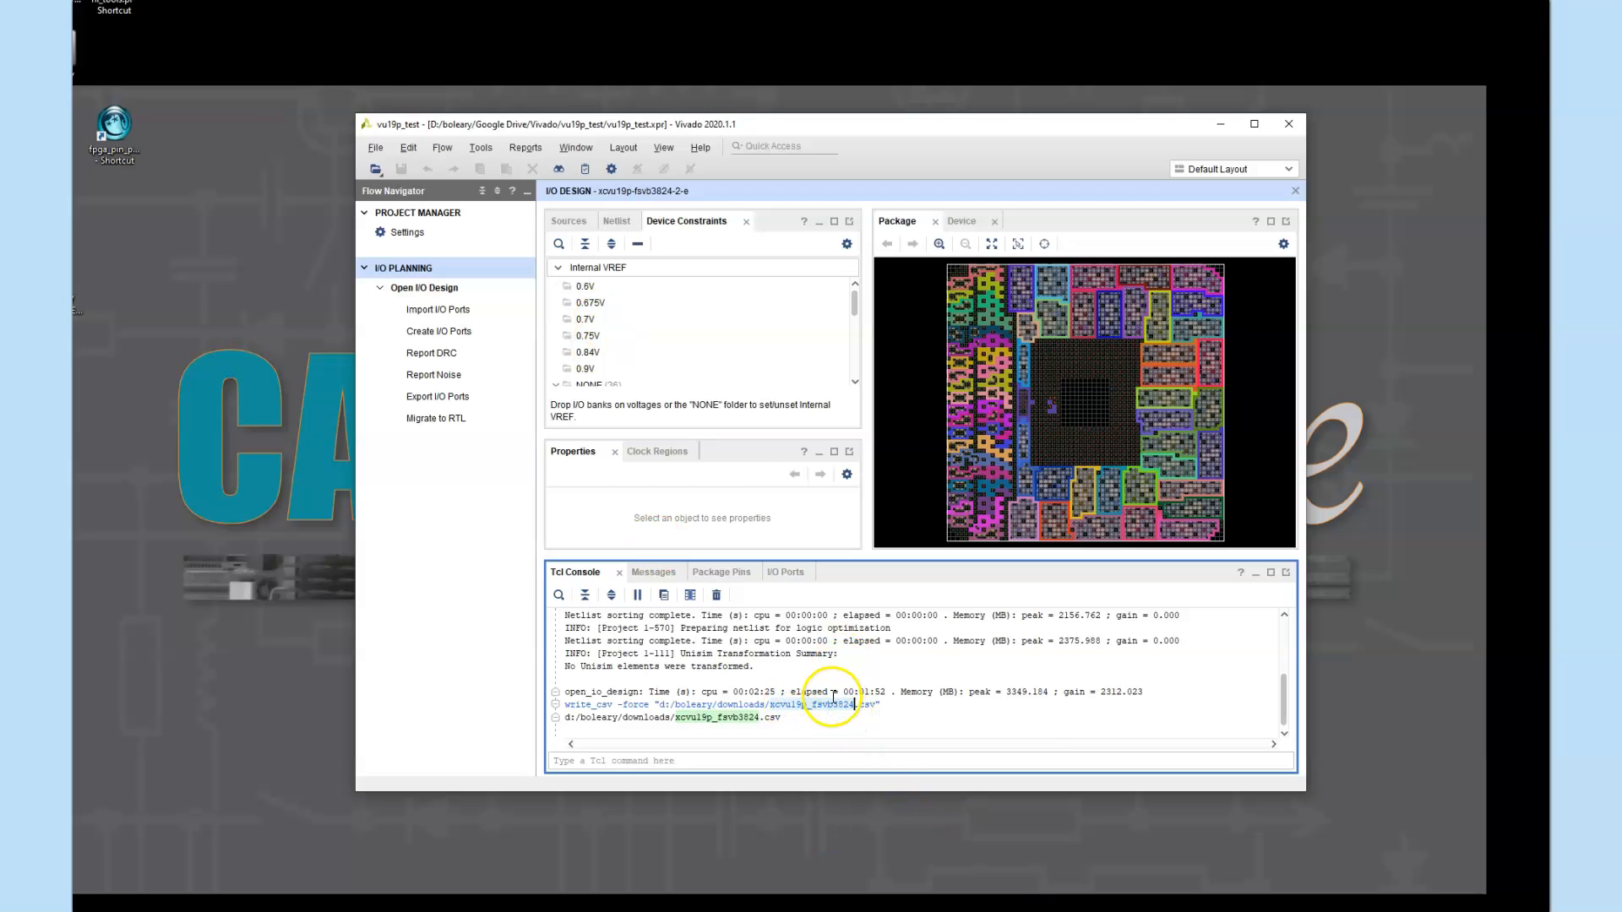
Step: Start a new project and name it test_vu19p_more_io
click(376, 150)
click(418, 175)
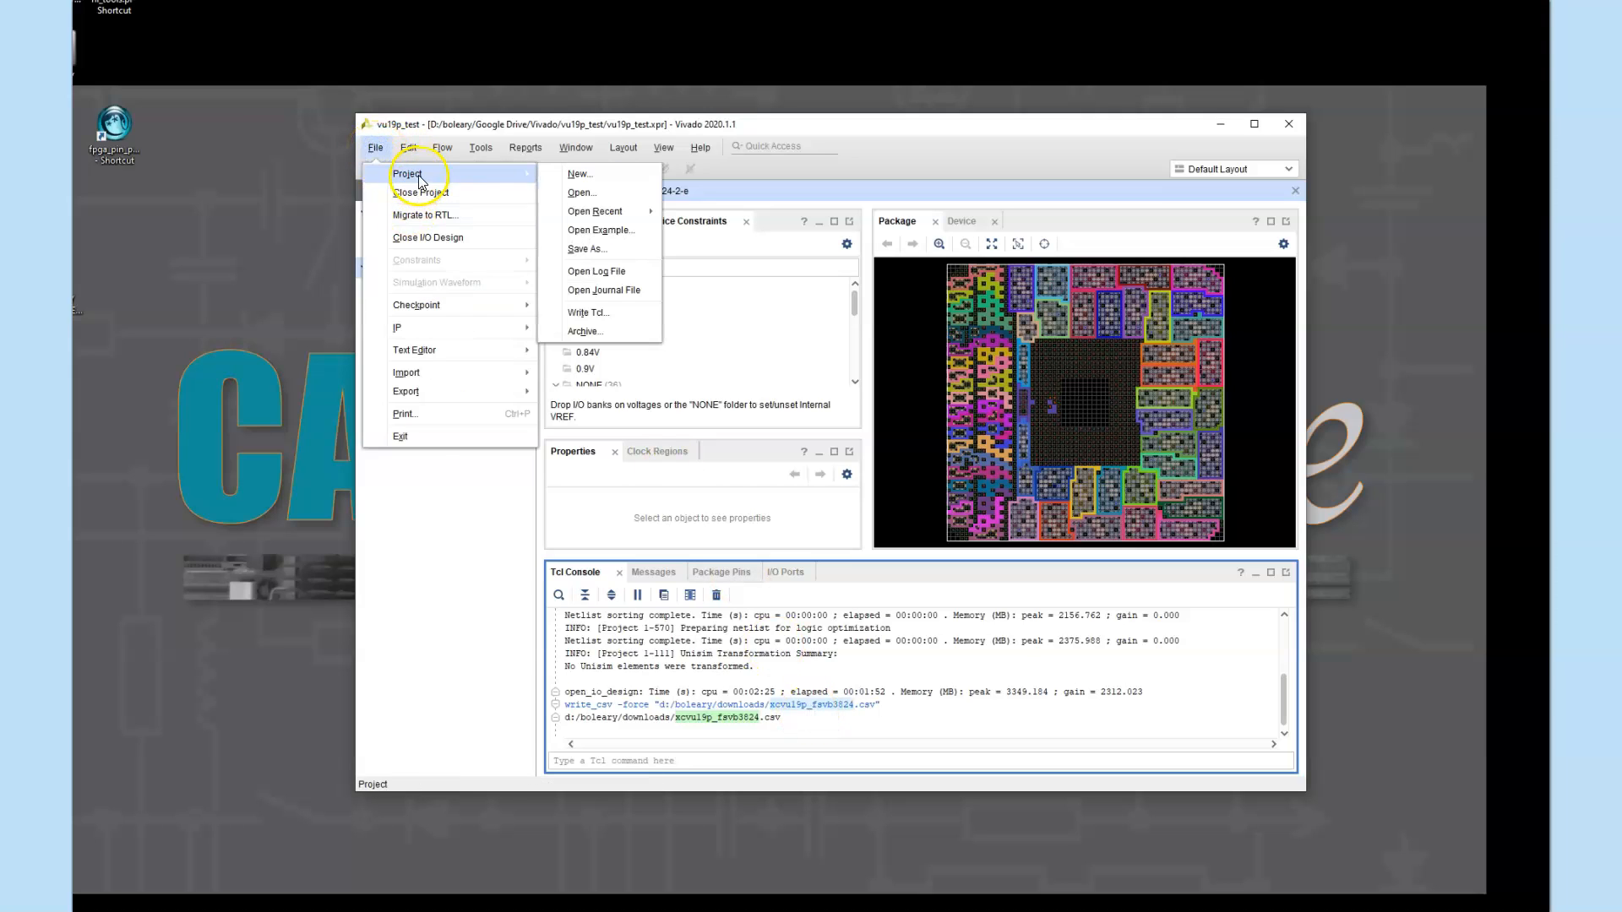
click(610, 179)
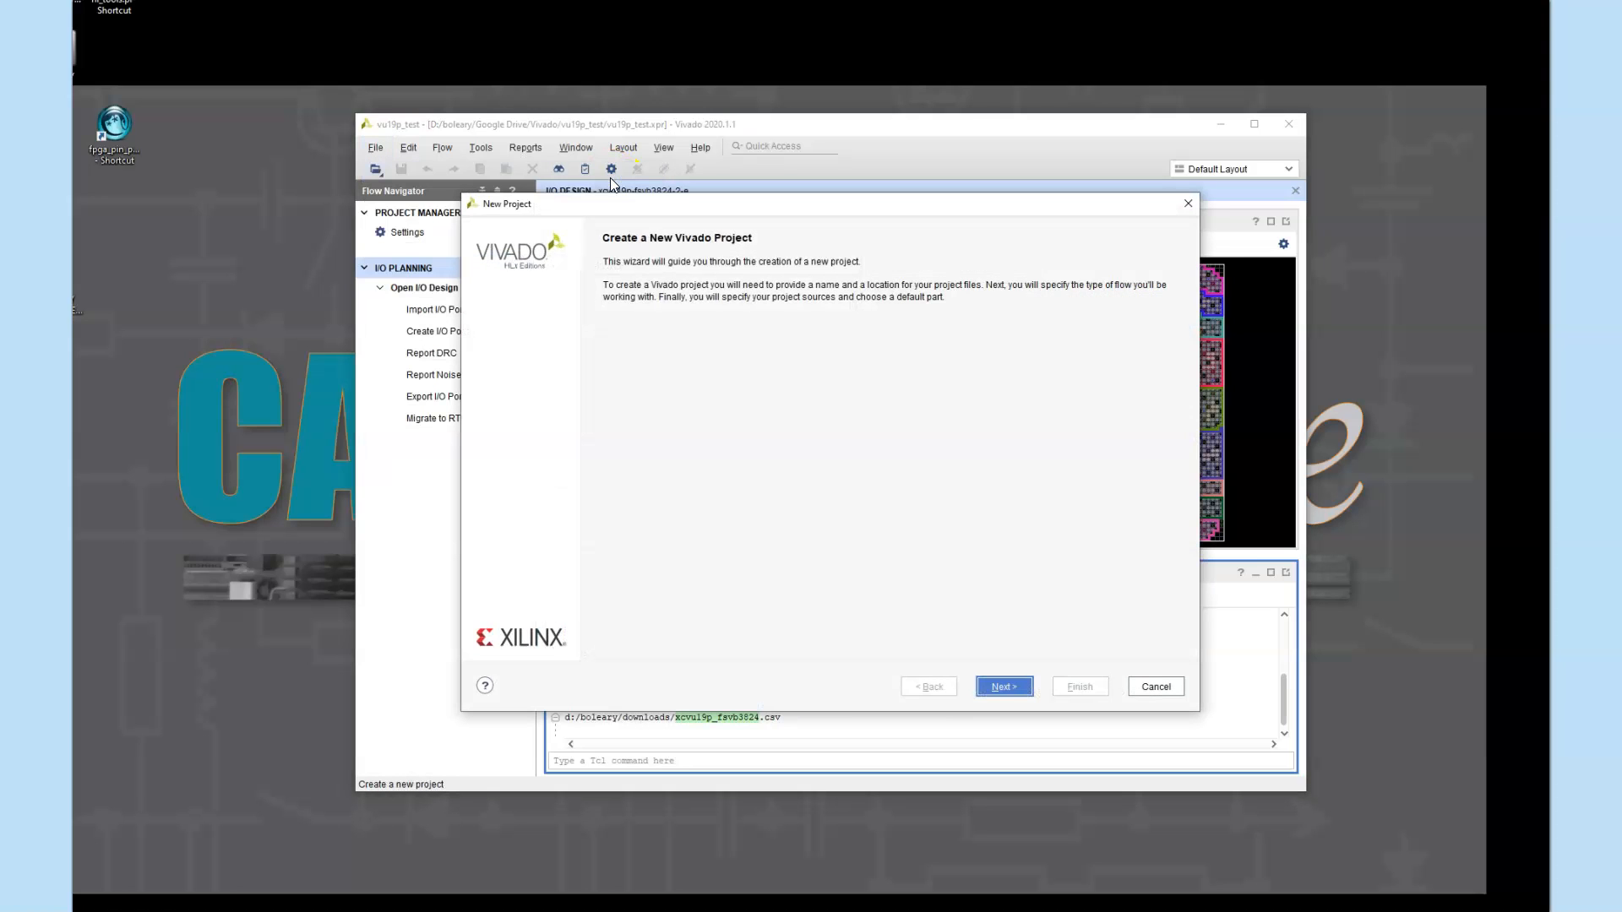
click(1005, 686)
click(611, 308)
drag(611, 309, 549, 307)
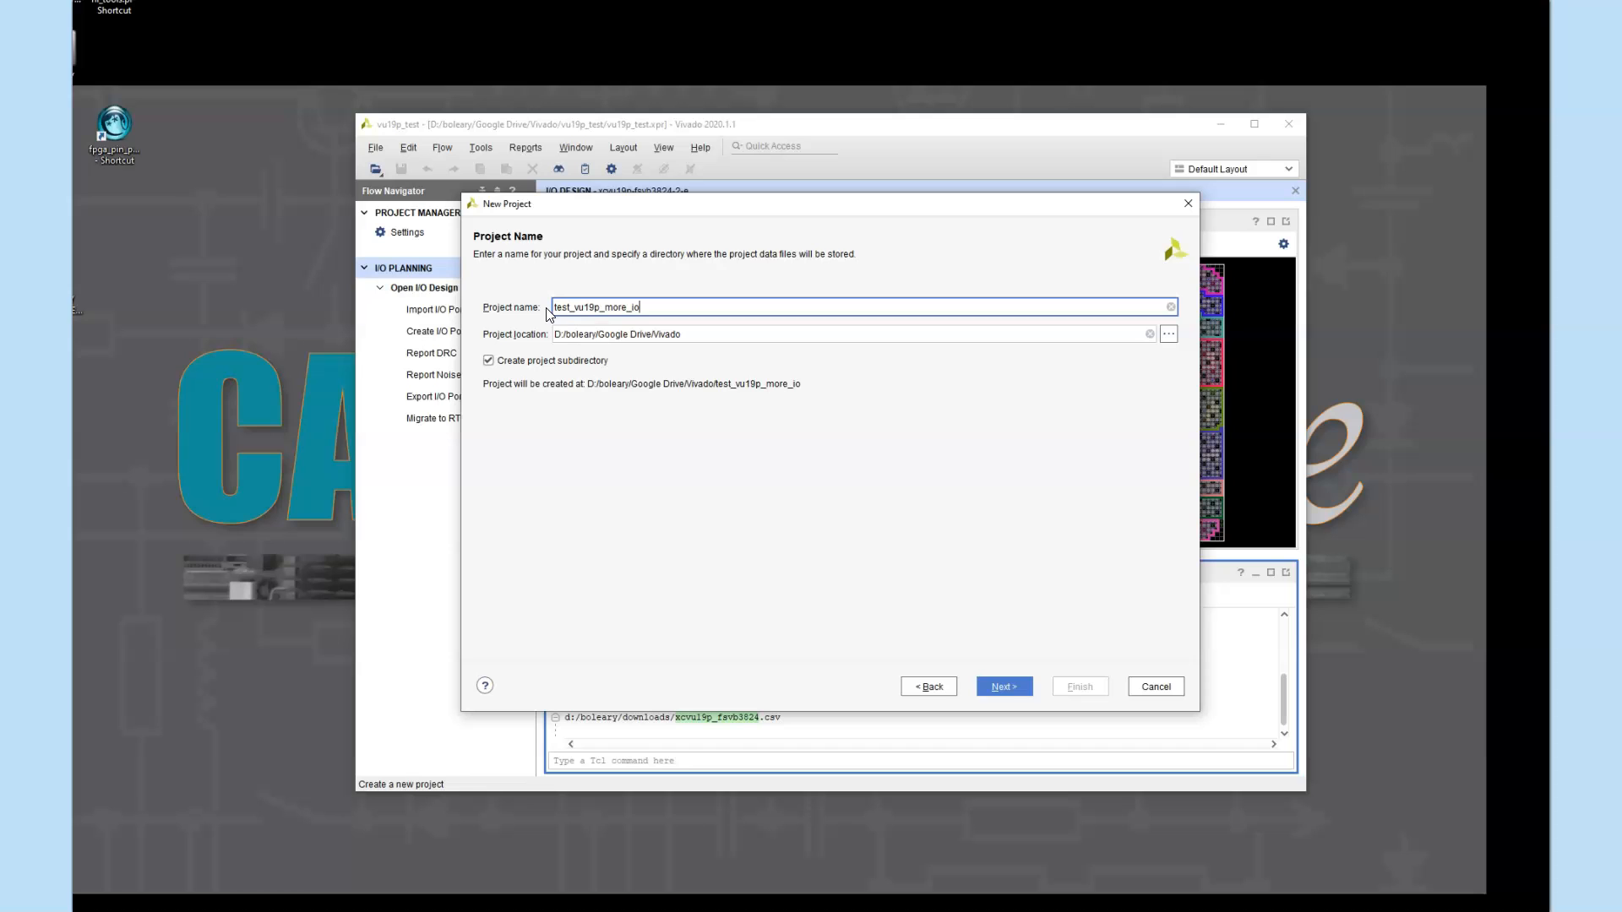
Step: Set the project type to I/O Planning Project and choose not to import I/O ports at this time
click(1005, 687)
click(492, 421)
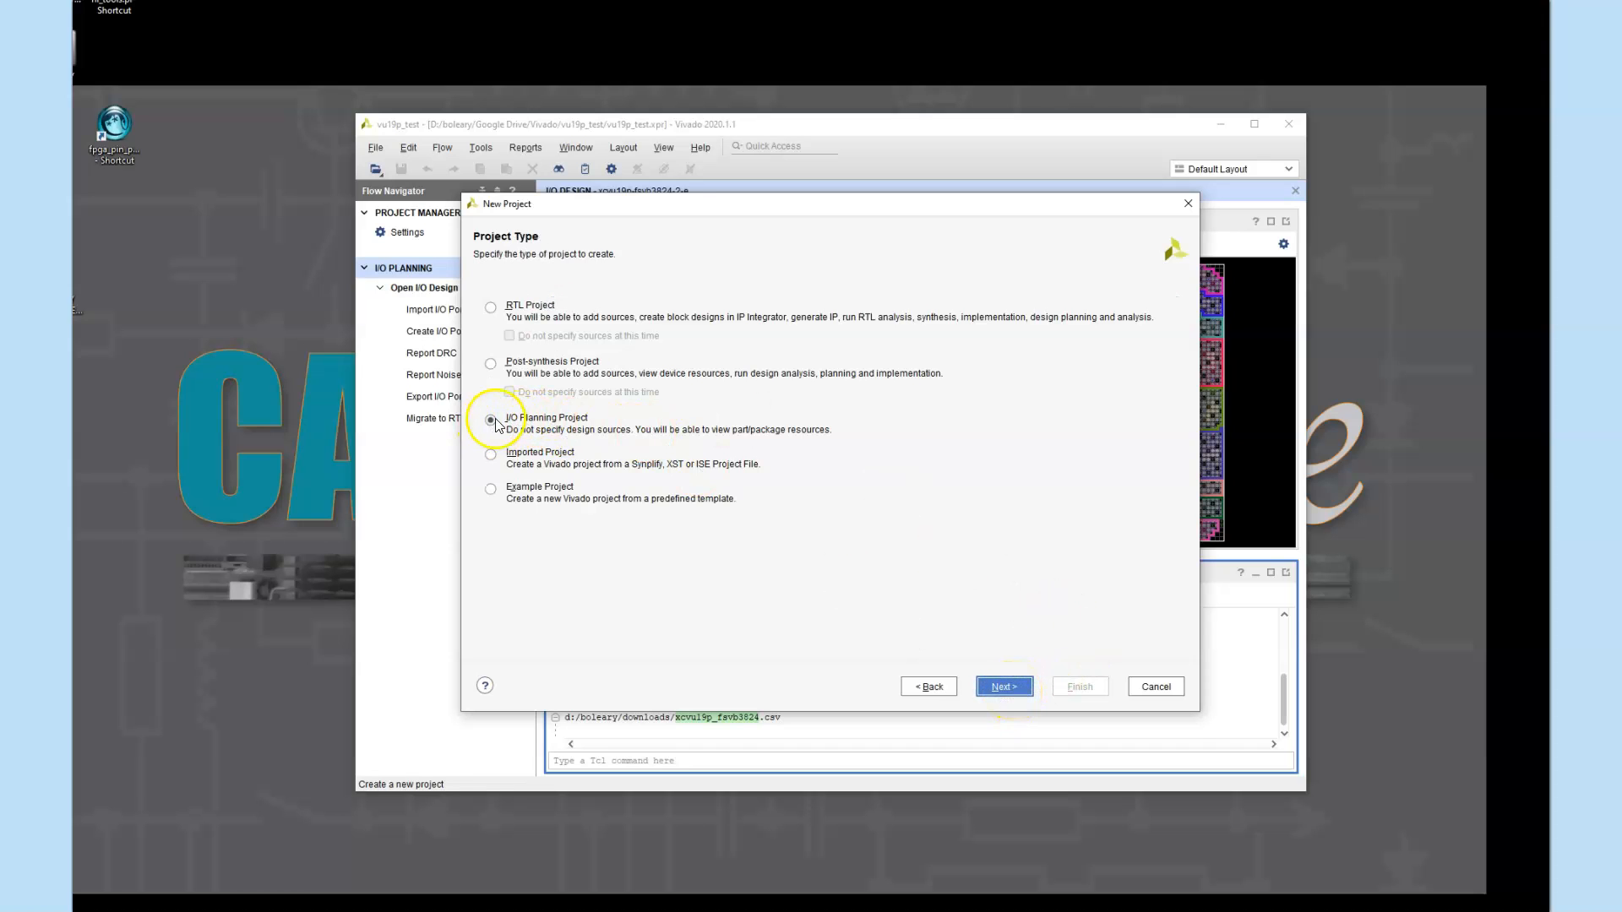
click(1016, 691)
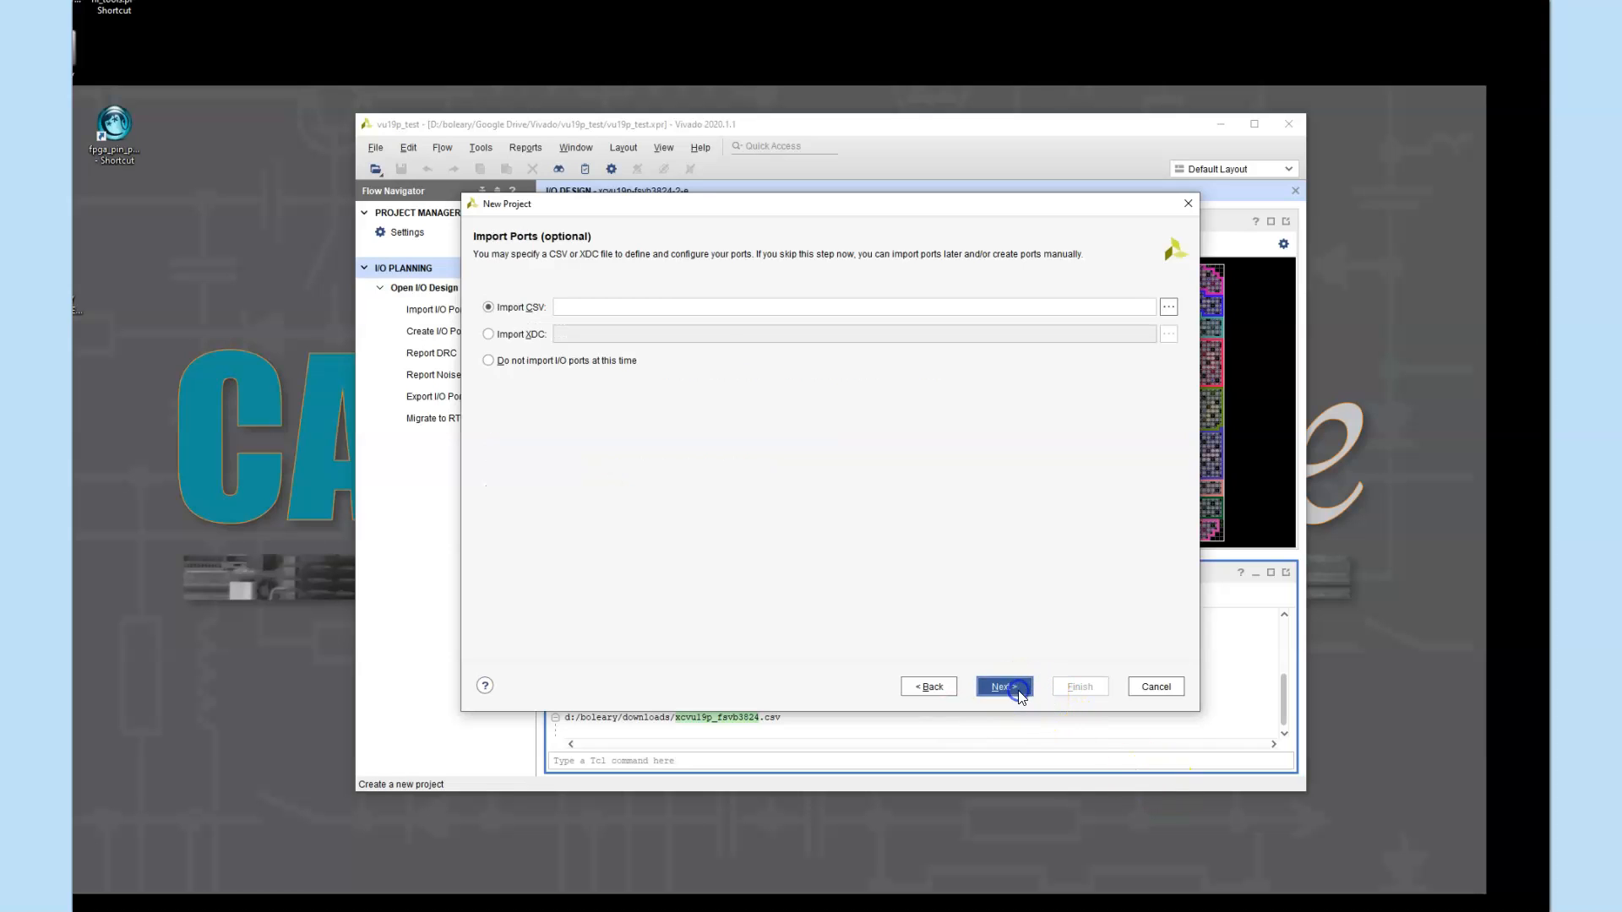
click(560, 363)
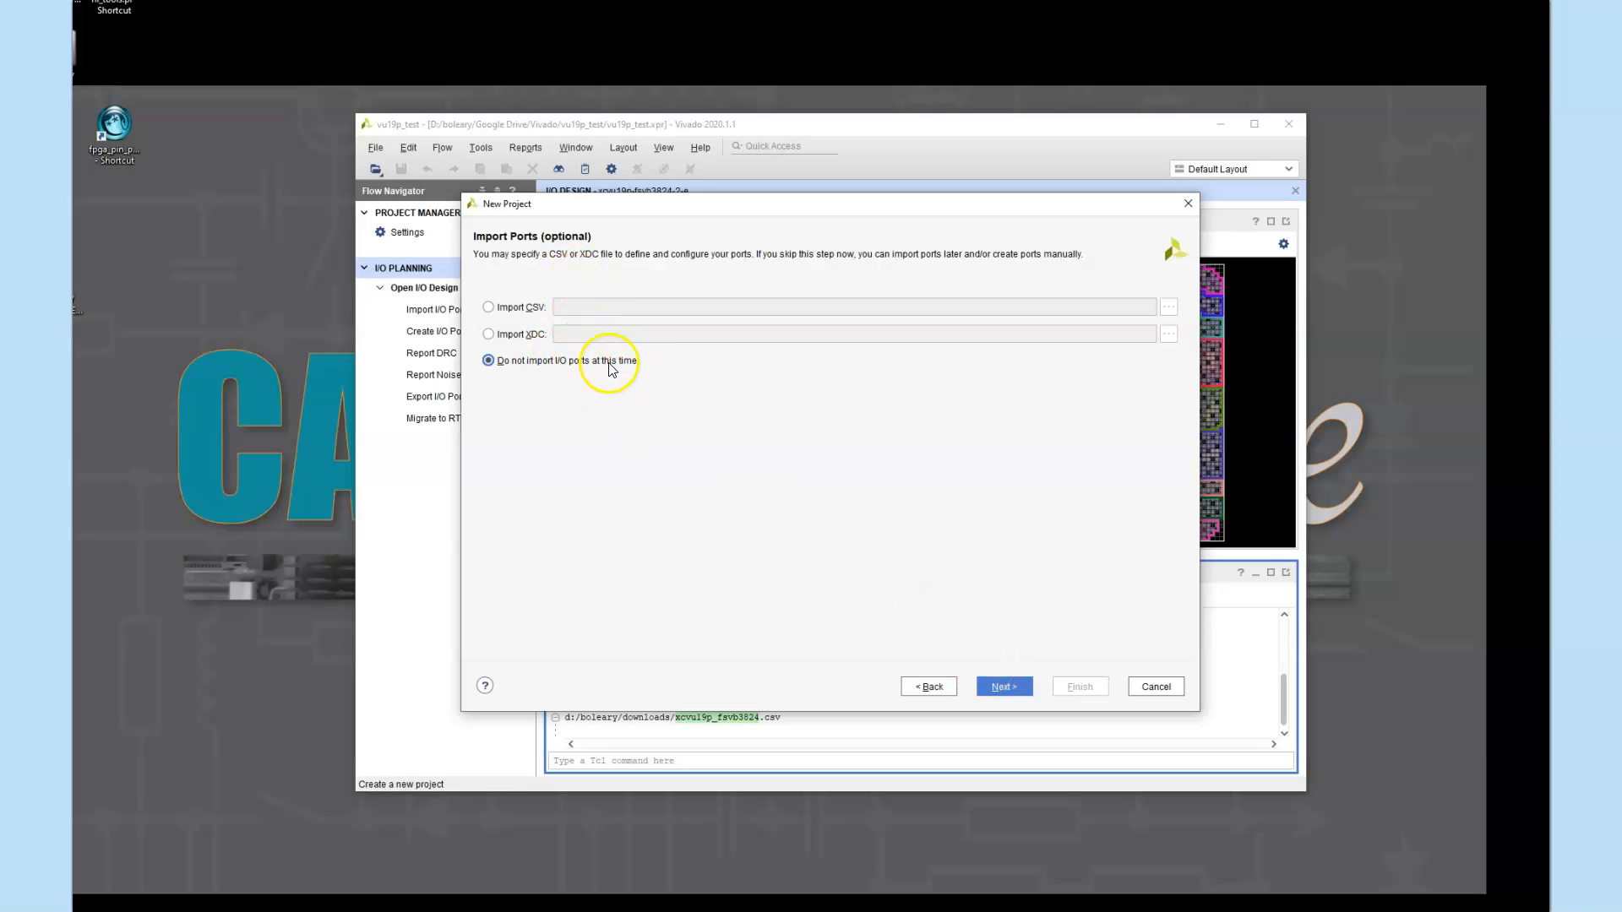
click(992, 683)
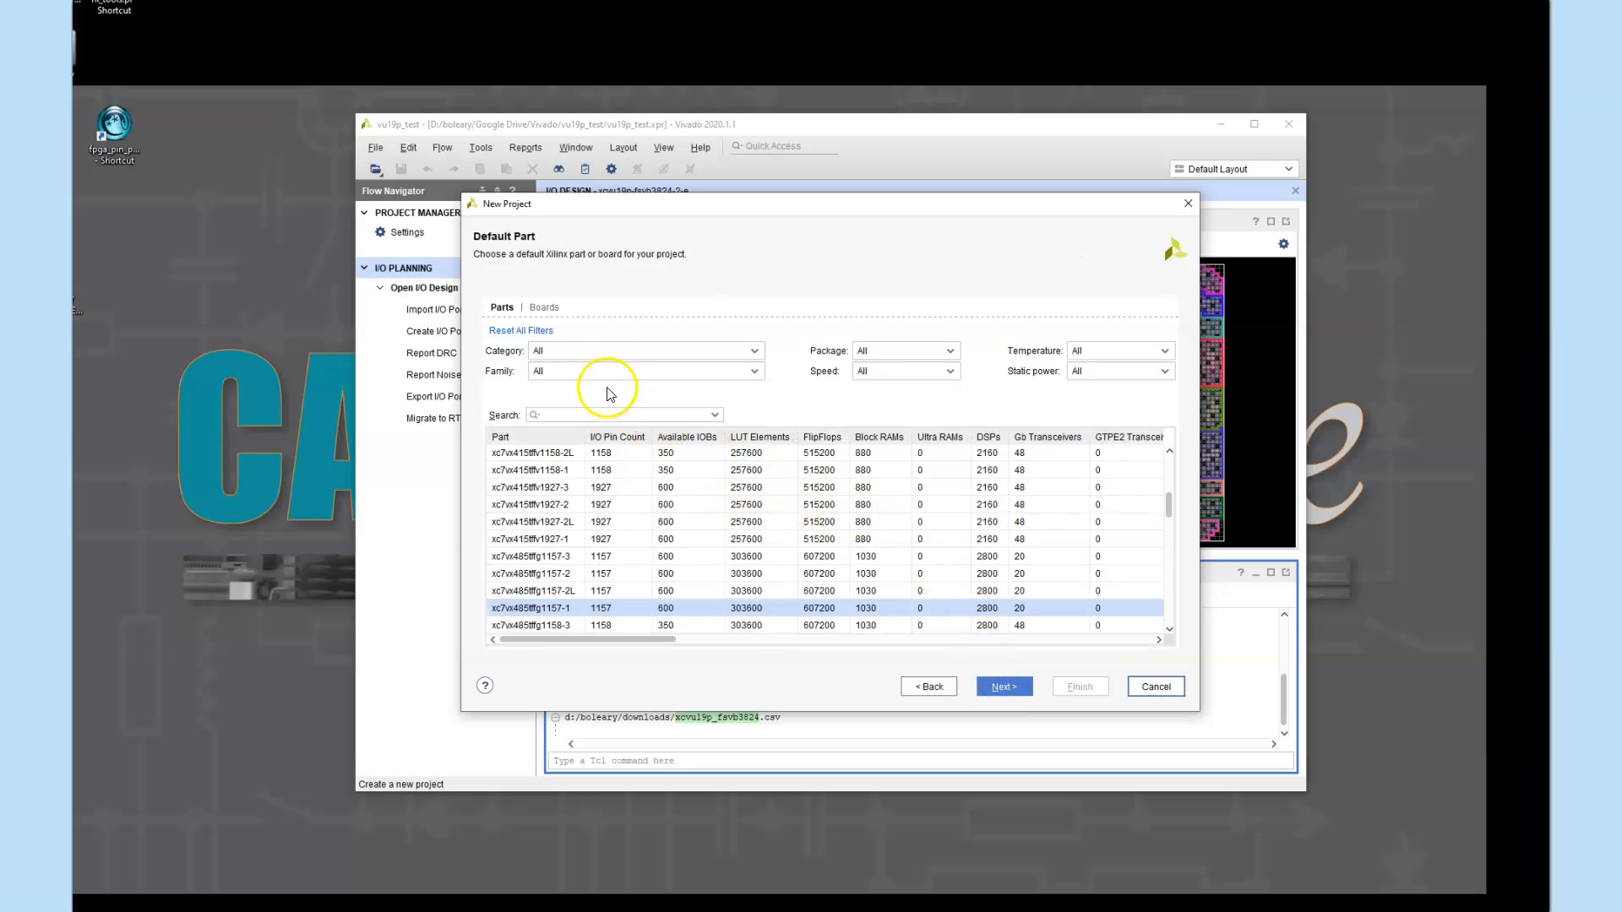
Step: Filter the default part list by xcvu19p and widen the Part column to show full part names
click(546, 418)
text(x)
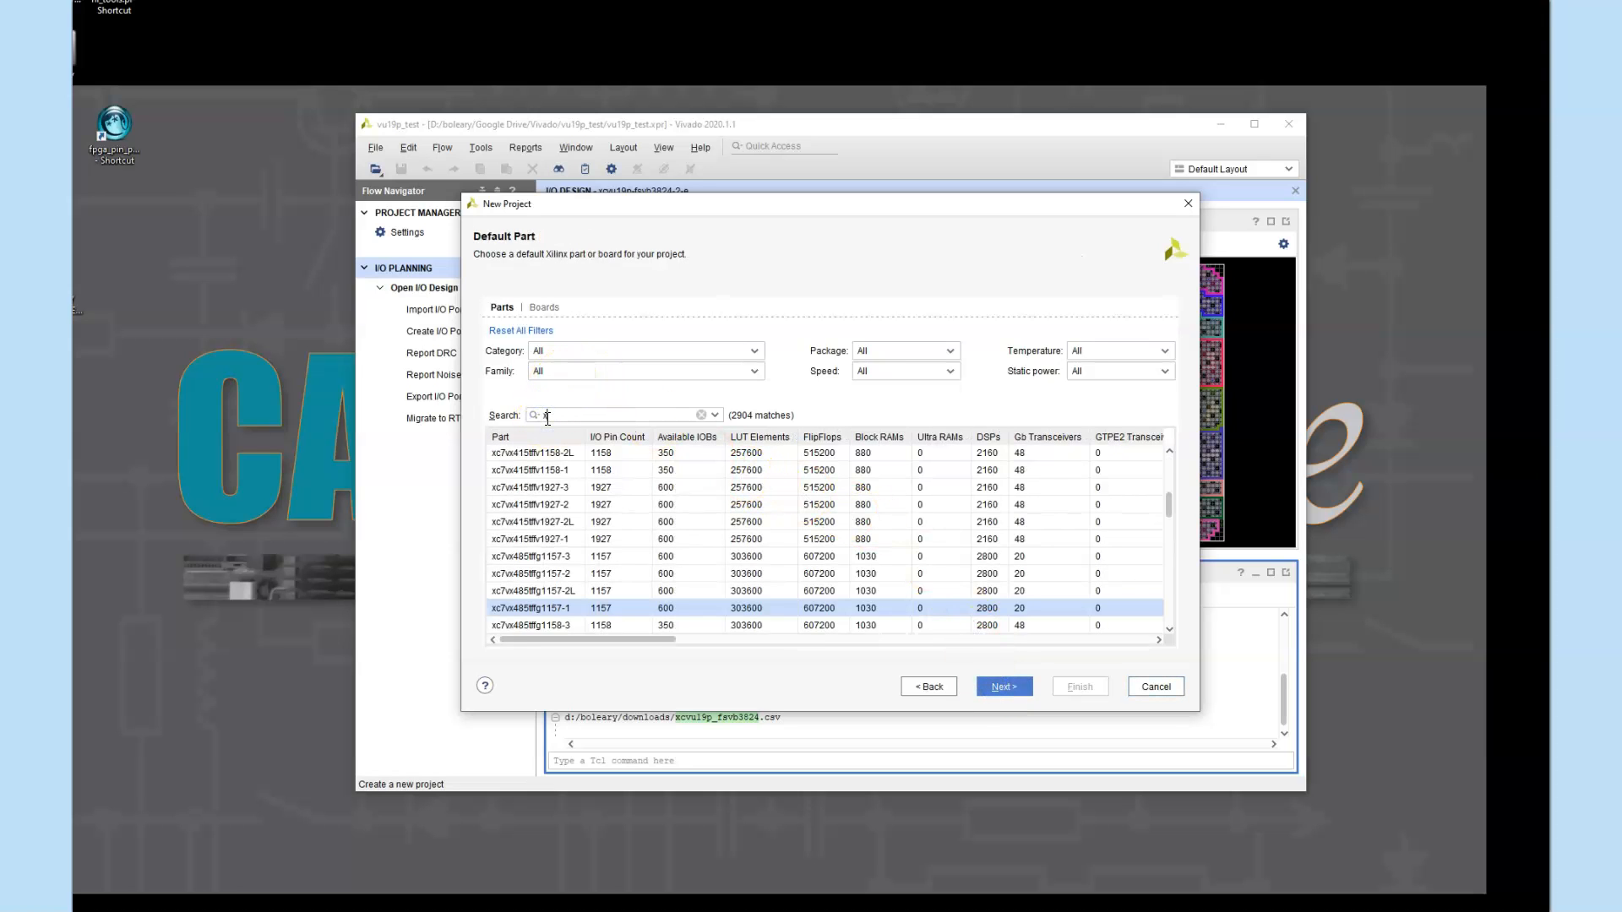
text(cvu19p)
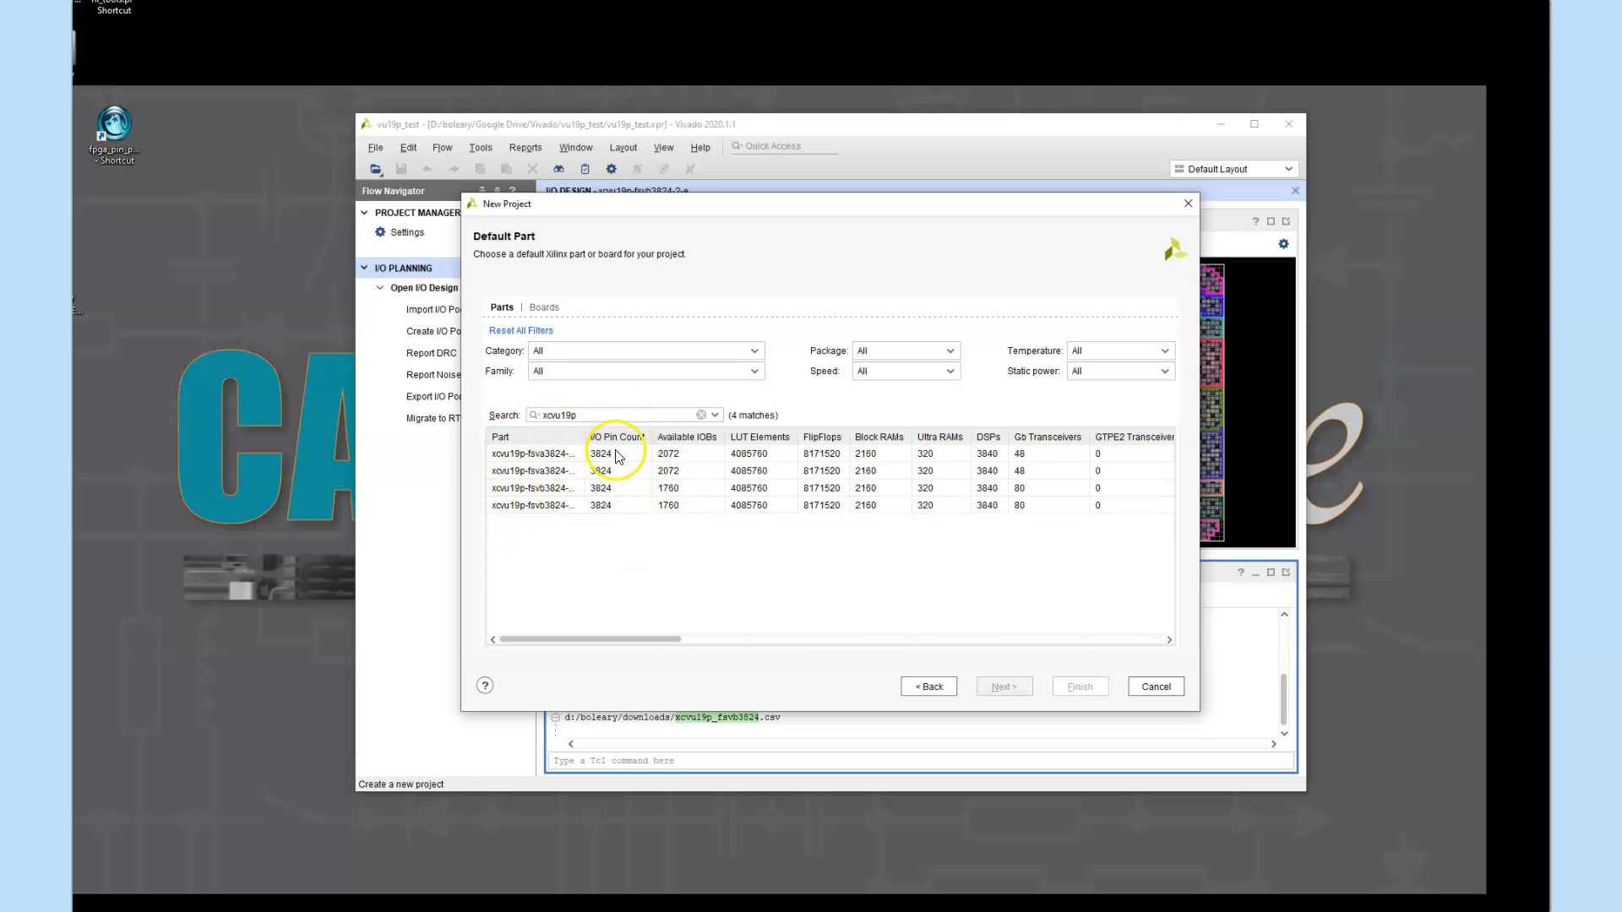
drag(587, 437, 655, 437)
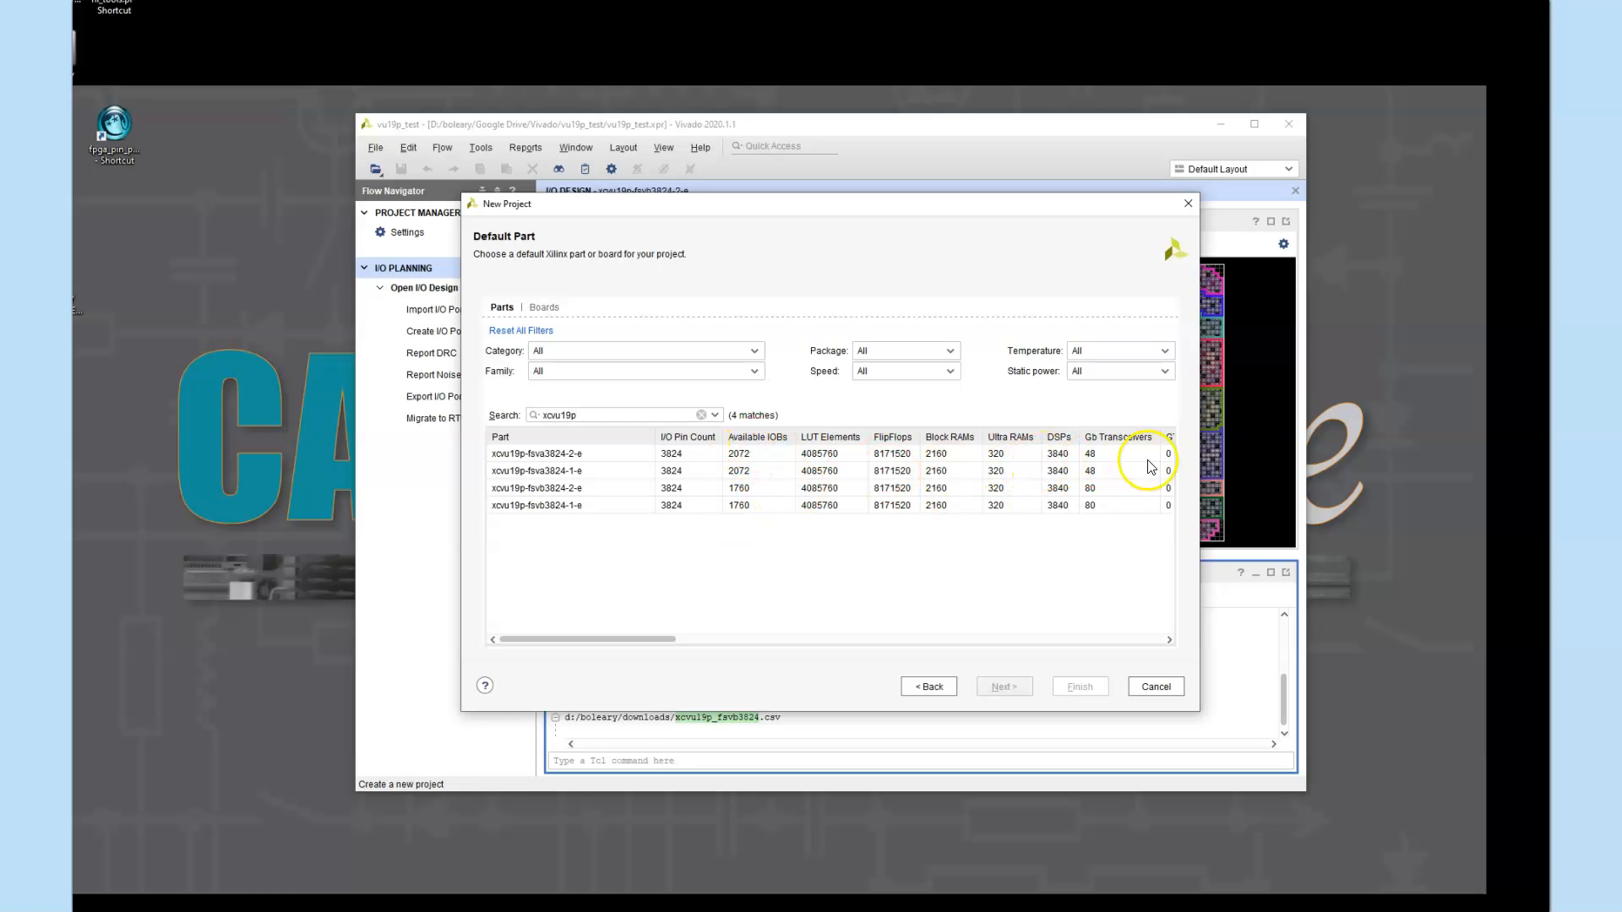
Step: Compare the fsvb3824 and fsva3824 variants, choose xcvu19p-fsva3824-1-e as the default part, and create the project
click(559, 490)
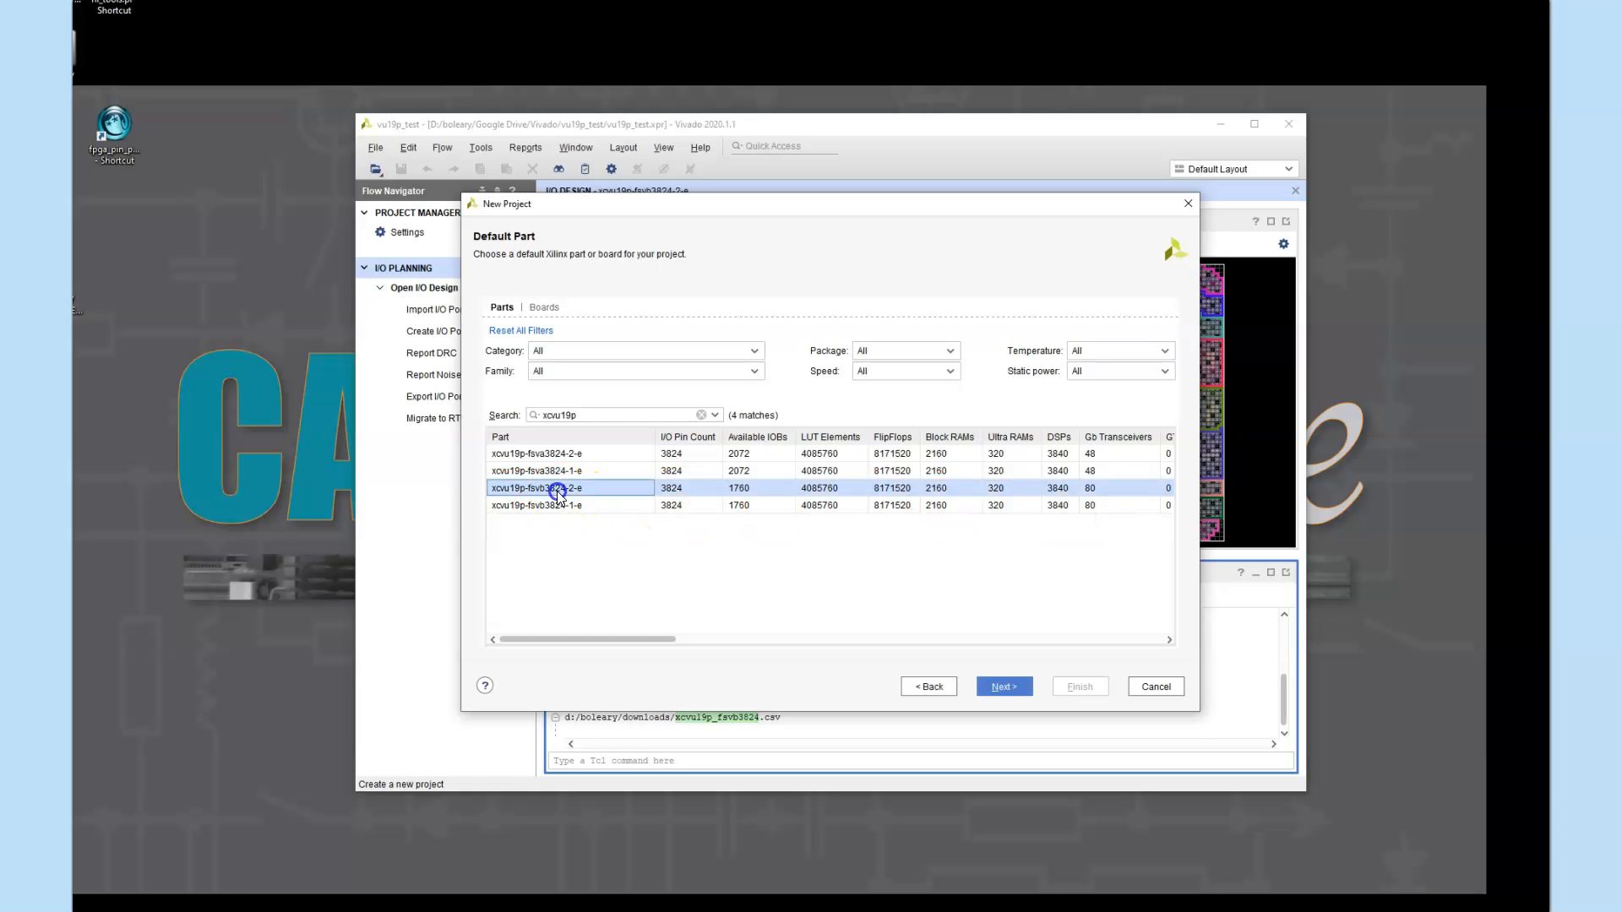
click(743, 490)
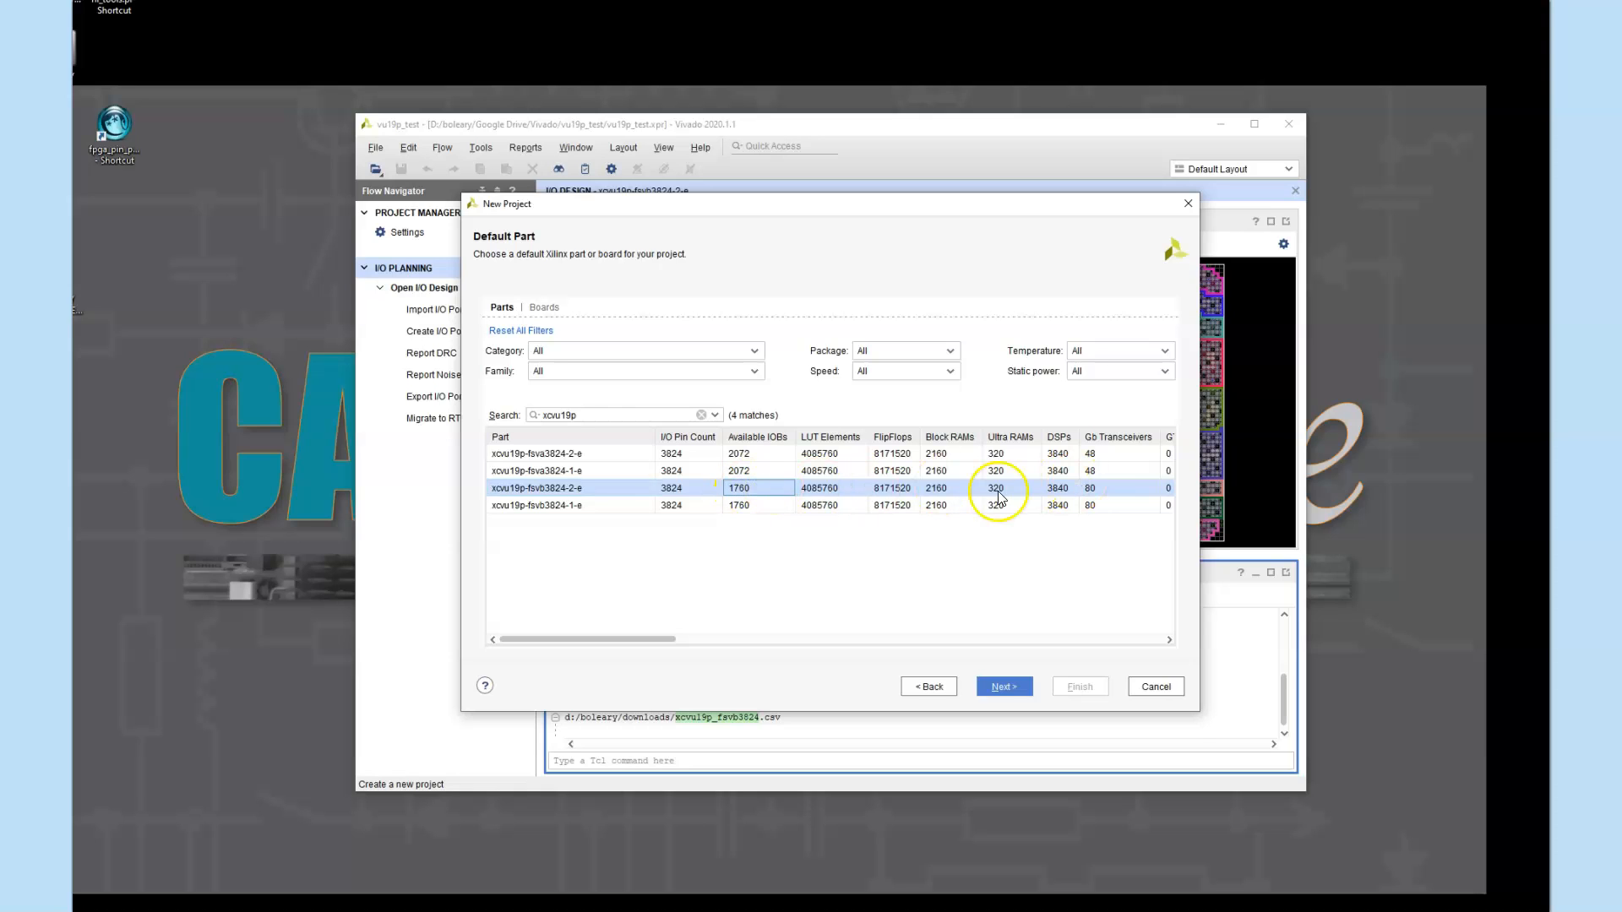
click(1098, 491)
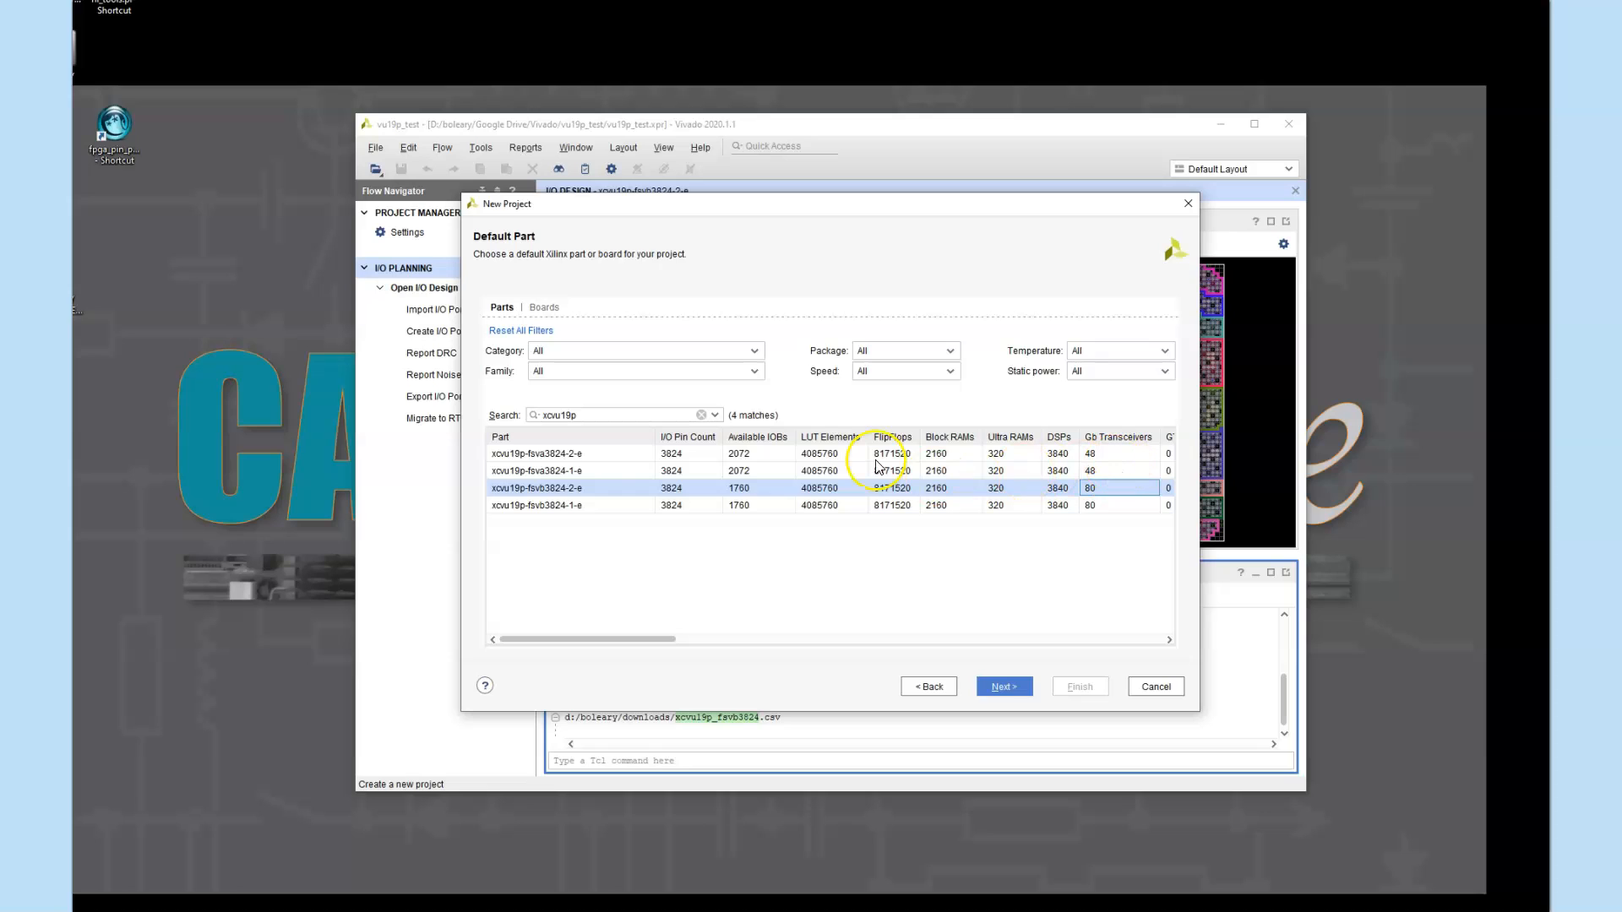
click(579, 457)
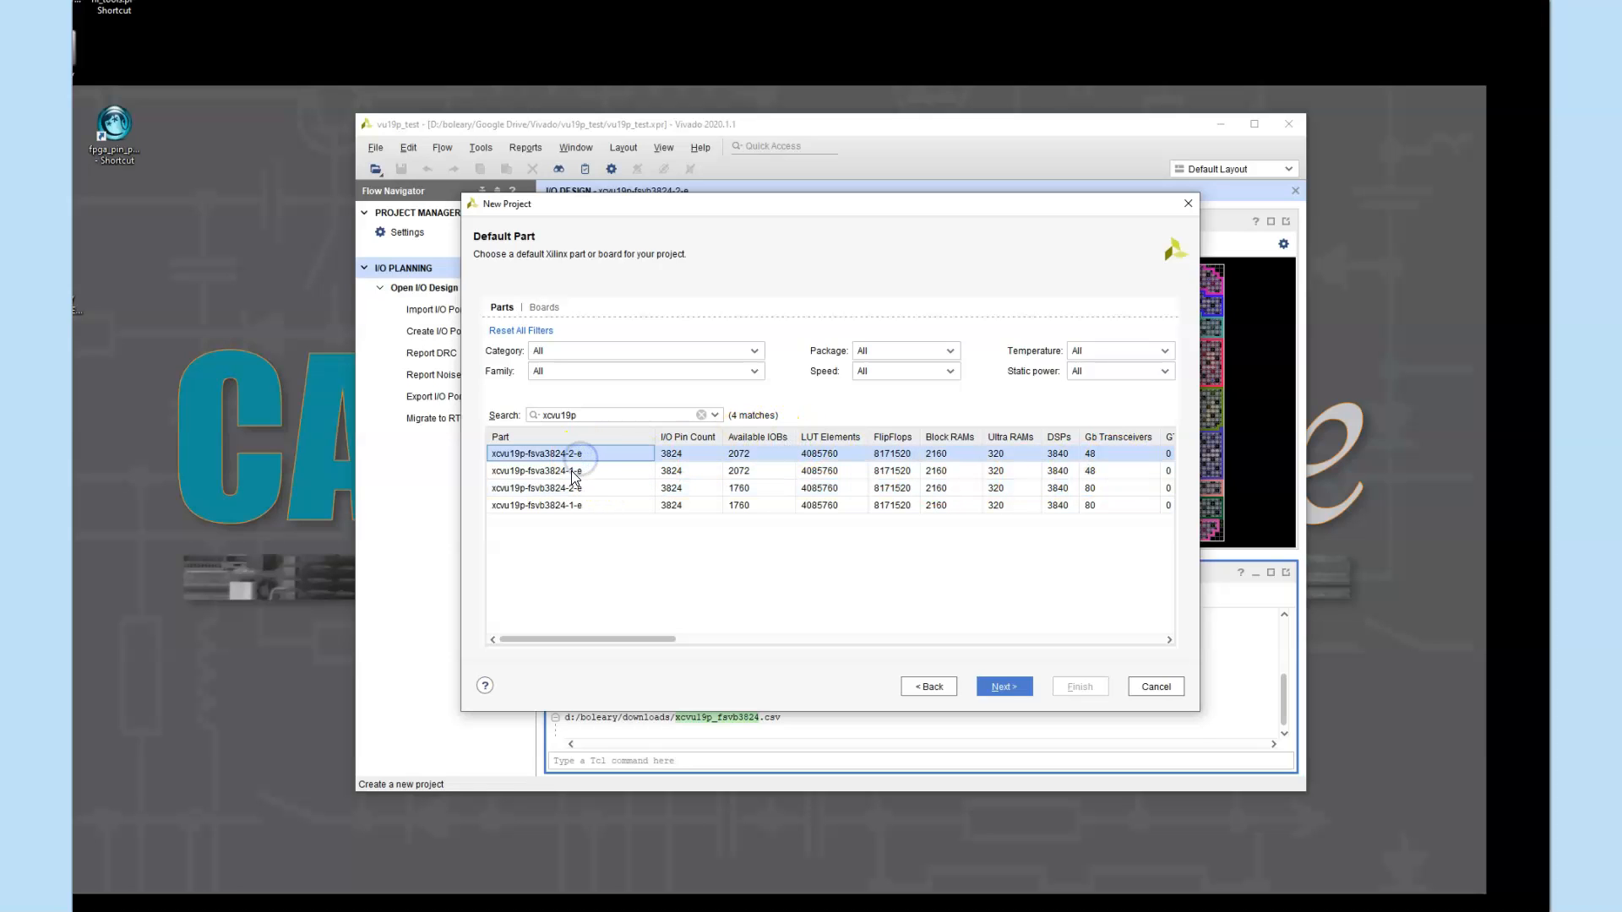
click(568, 474)
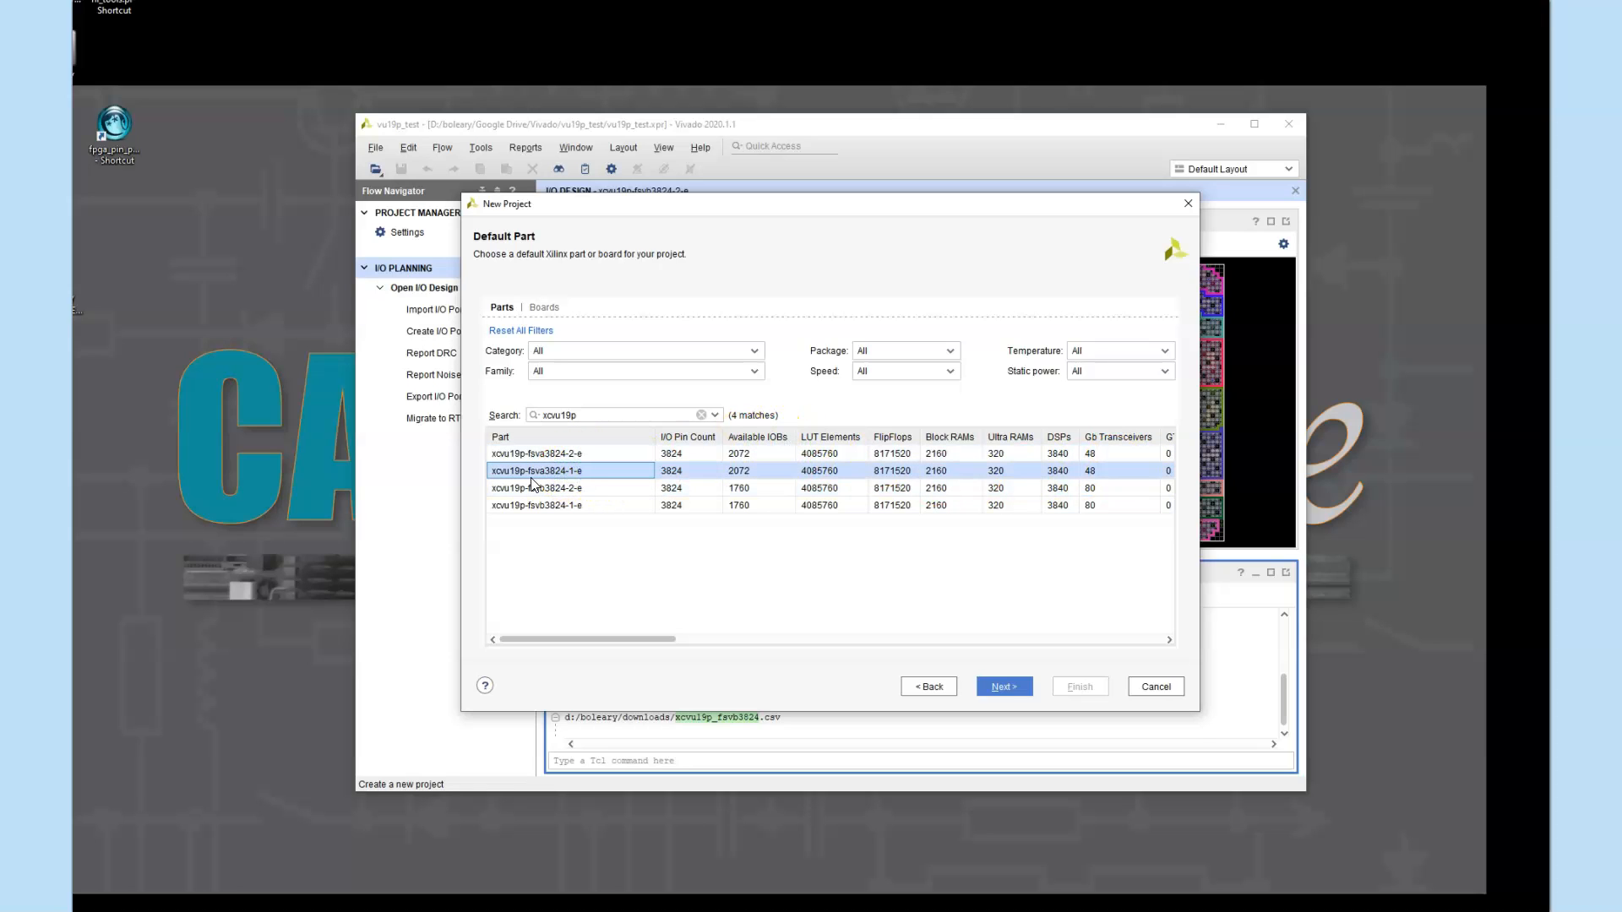
click(572, 455)
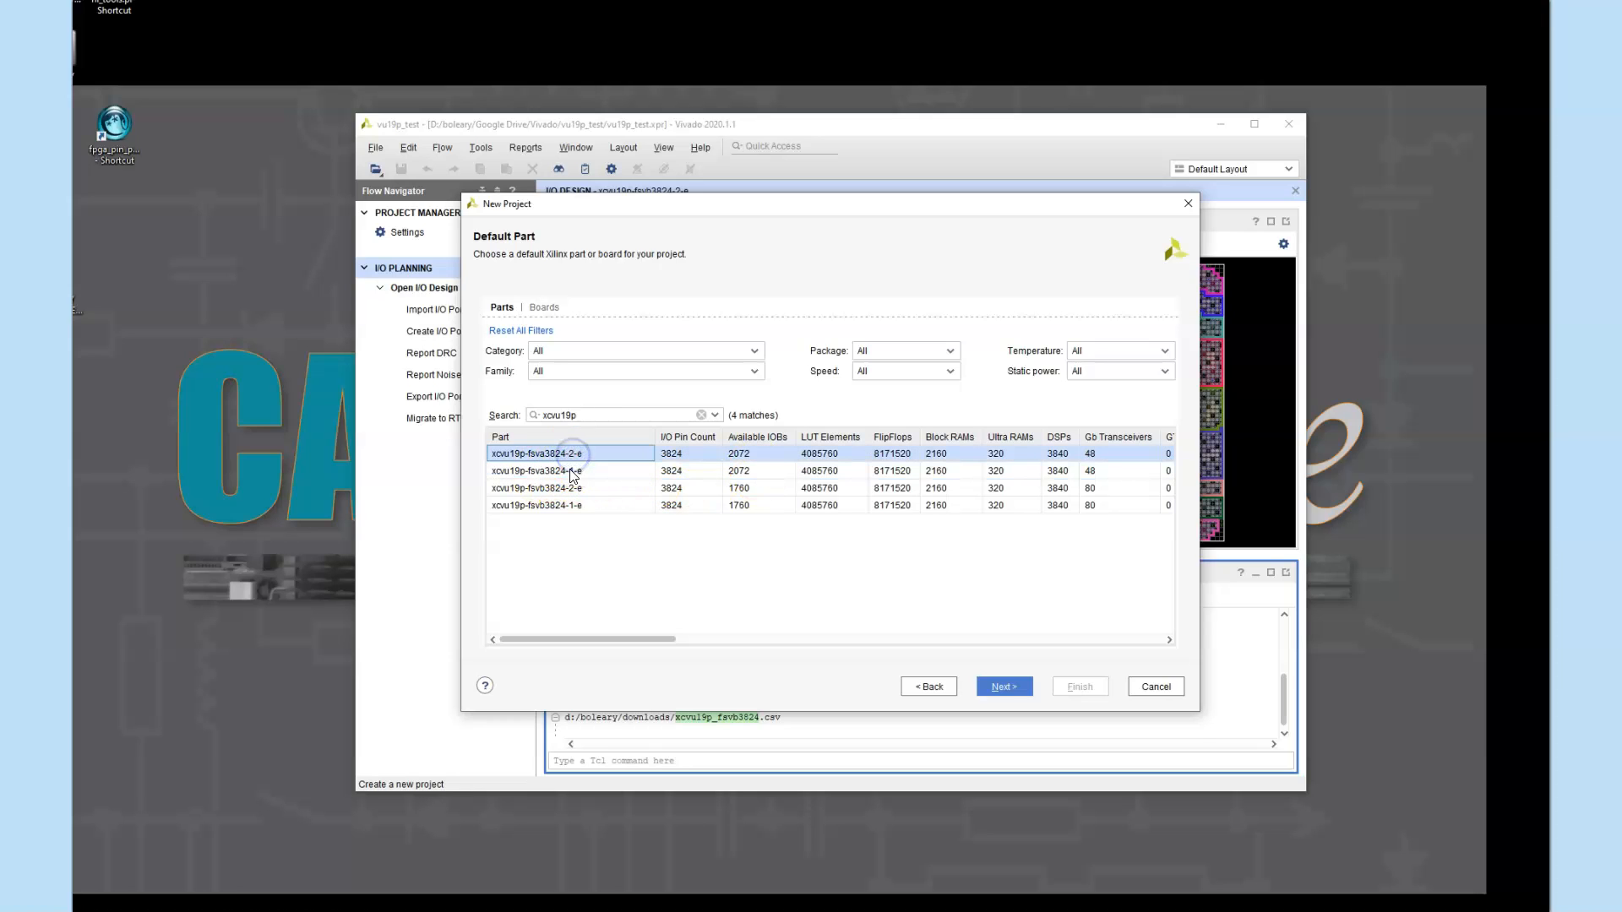
click(573, 474)
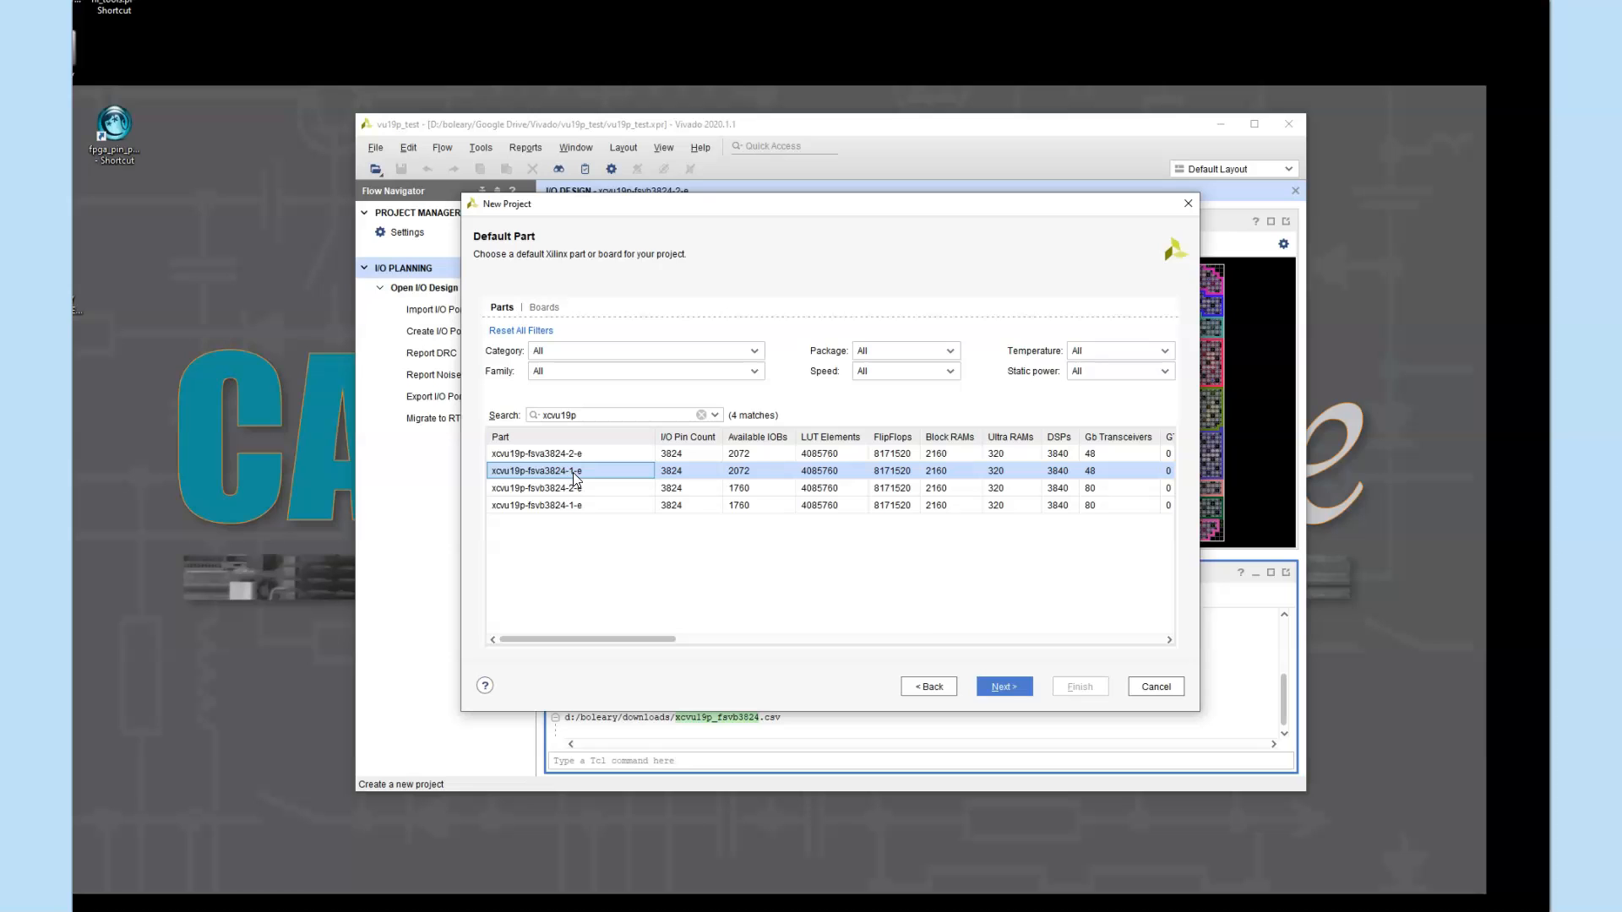
click(1014, 694)
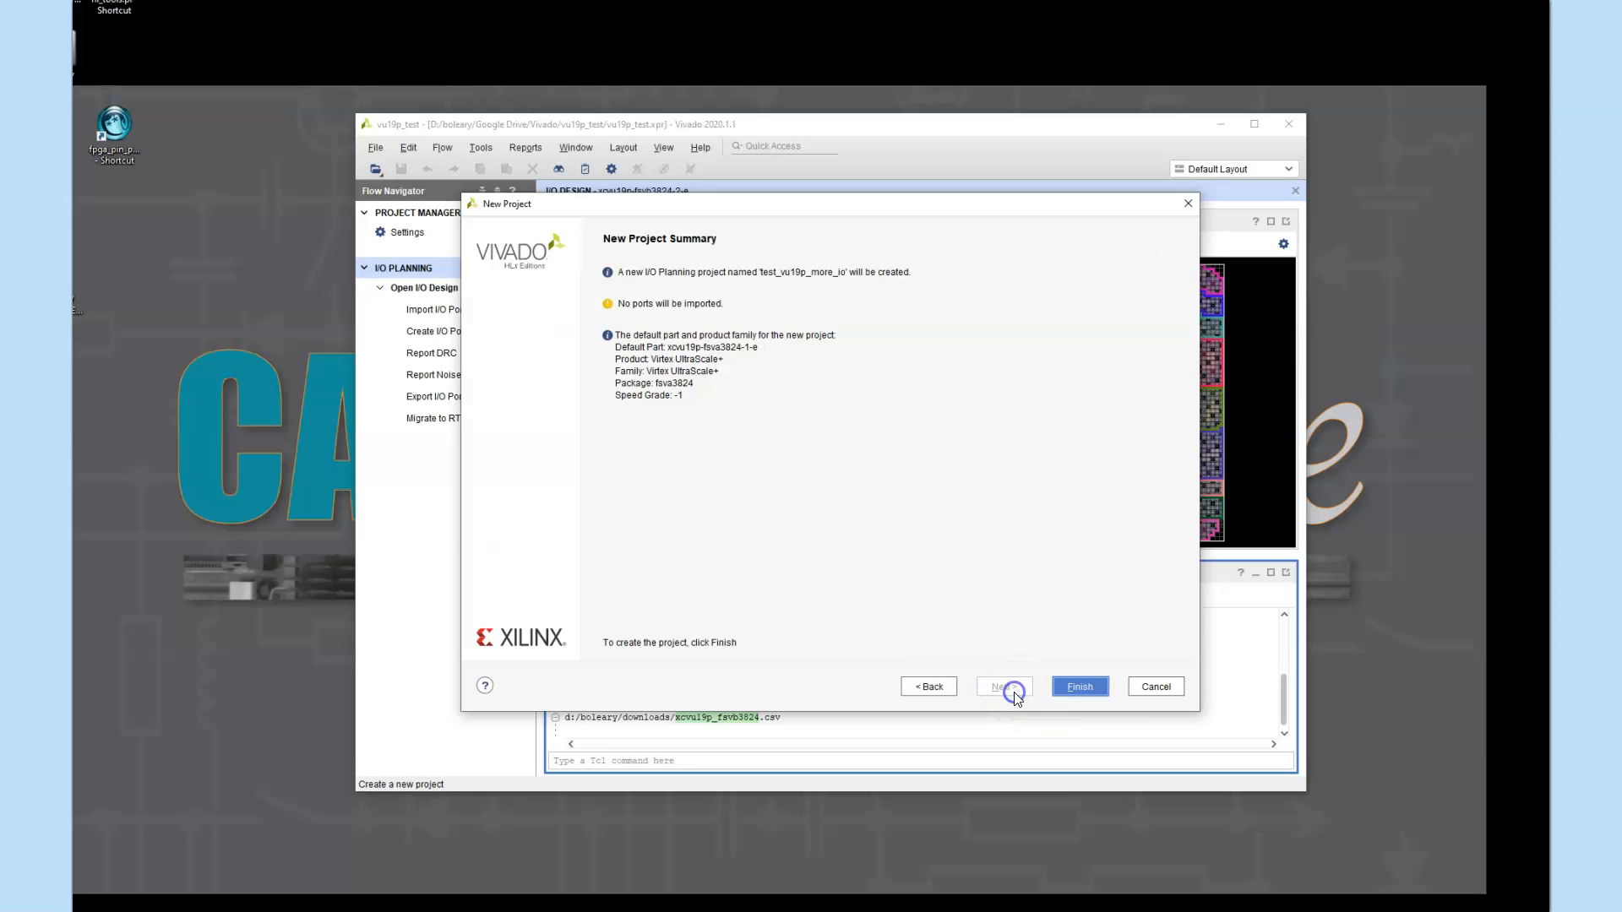
click(1078, 687)
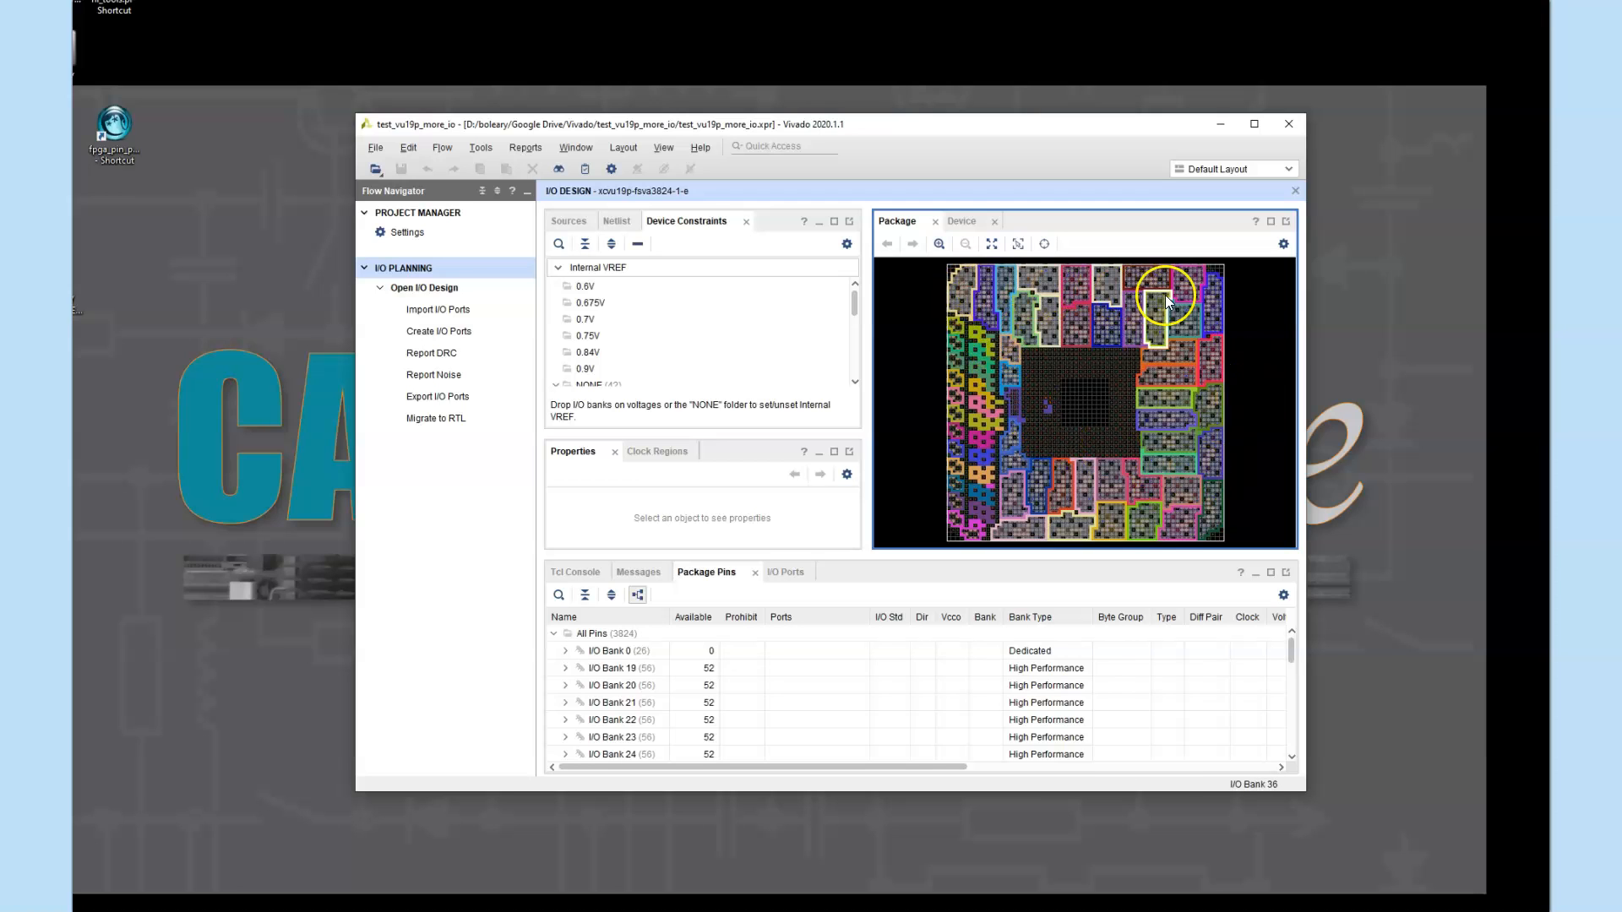
Step: Bring up the Tcl Console for the new I/O design and activate its command line
click(998, 311)
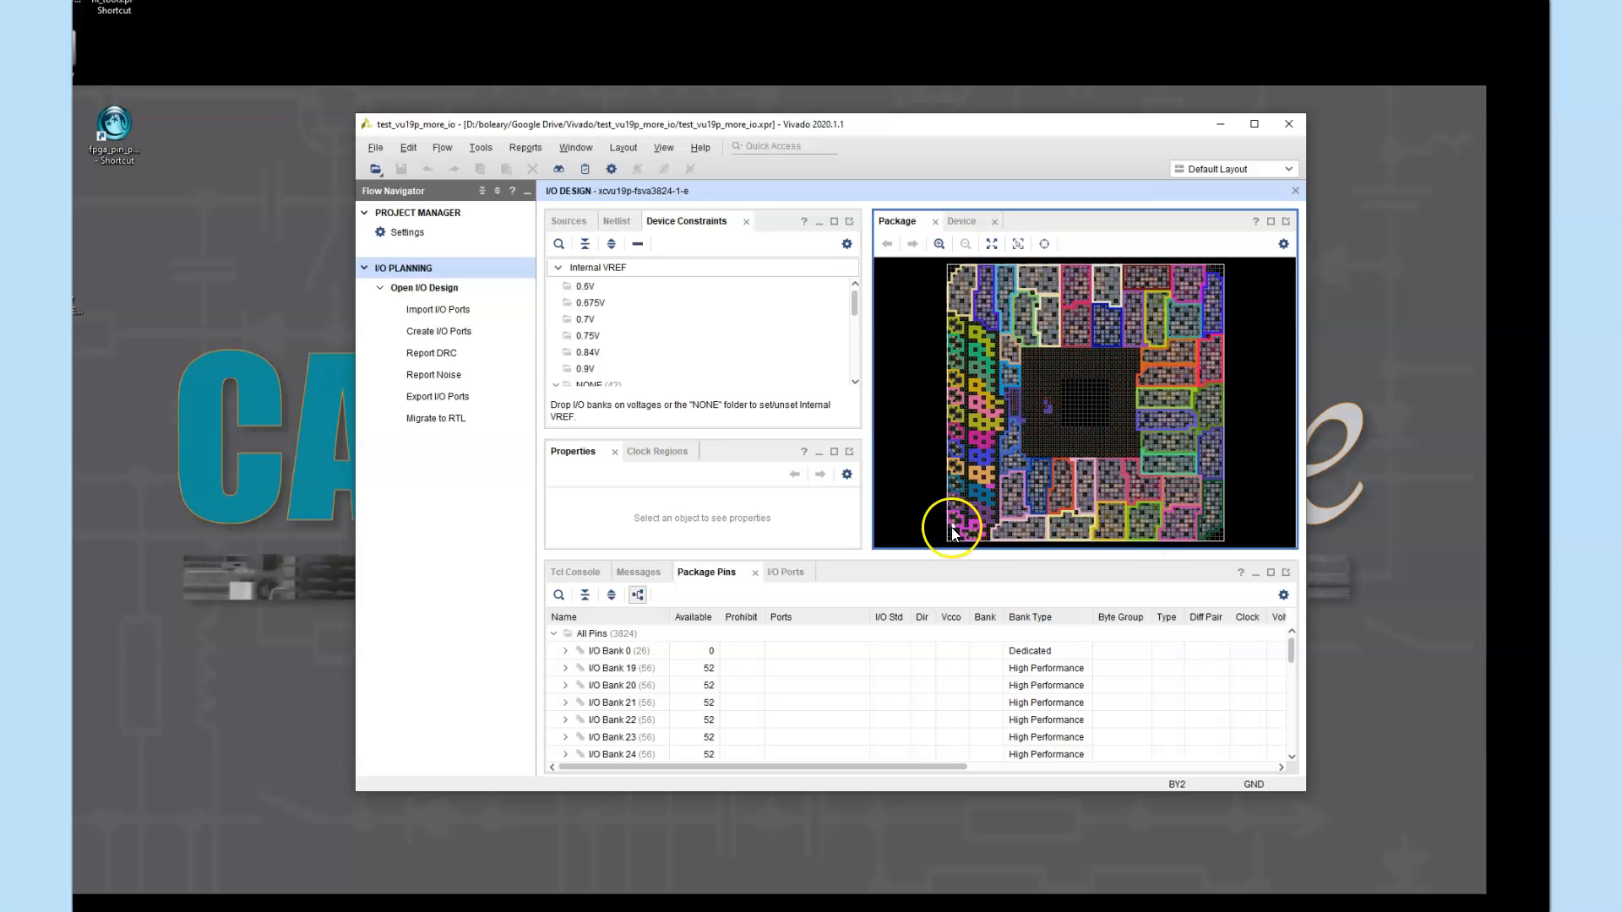
click(582, 149)
click(614, 411)
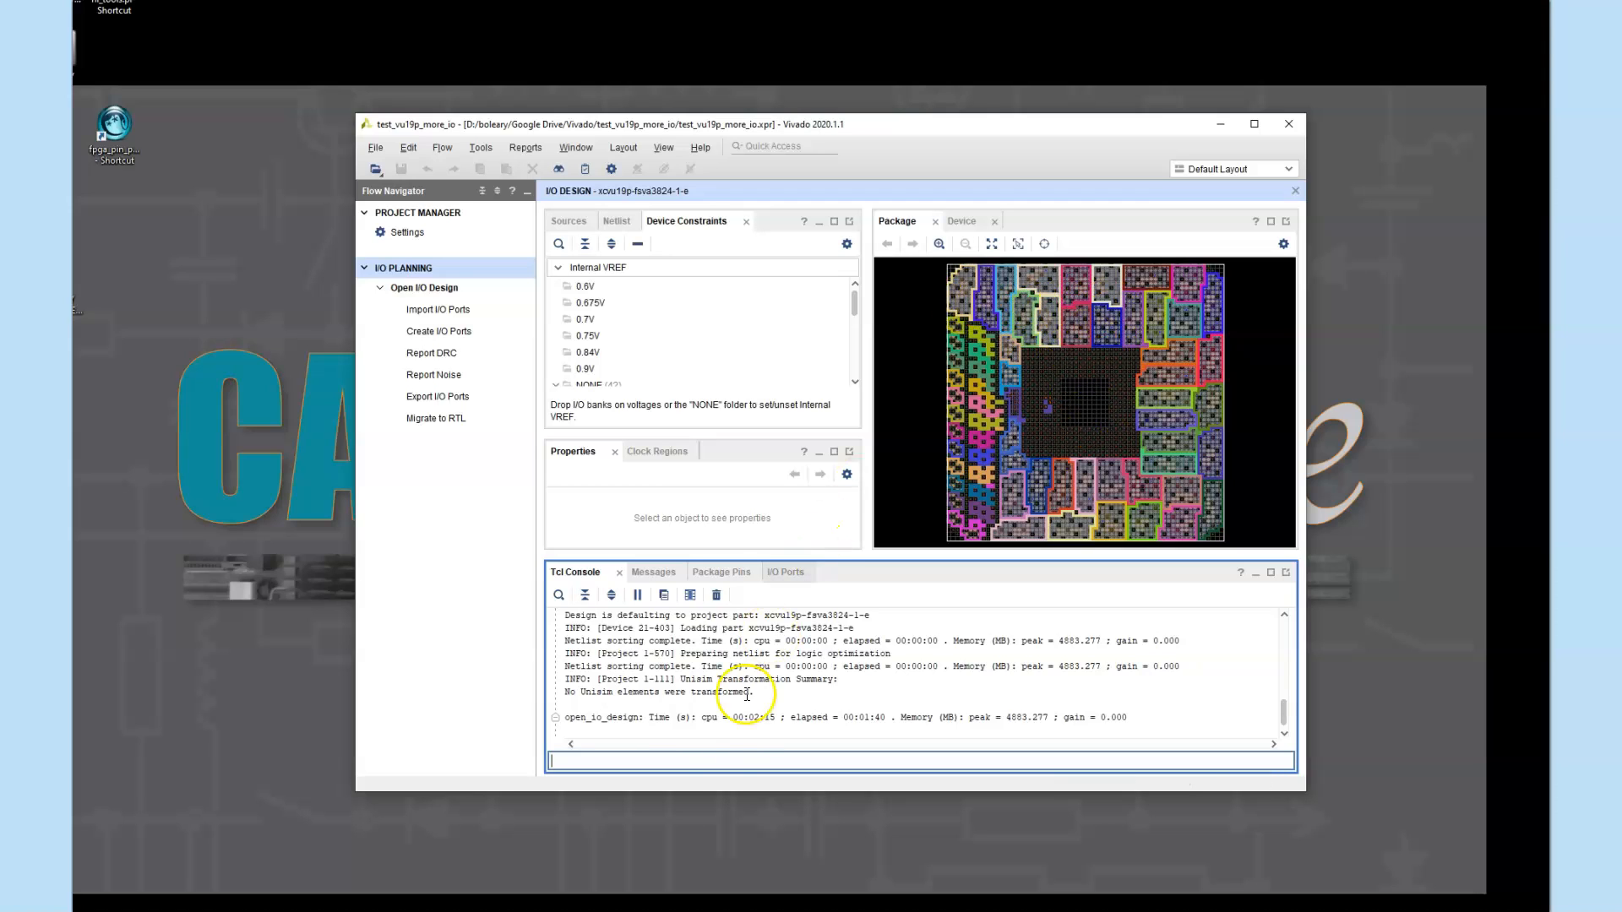
click(709, 764)
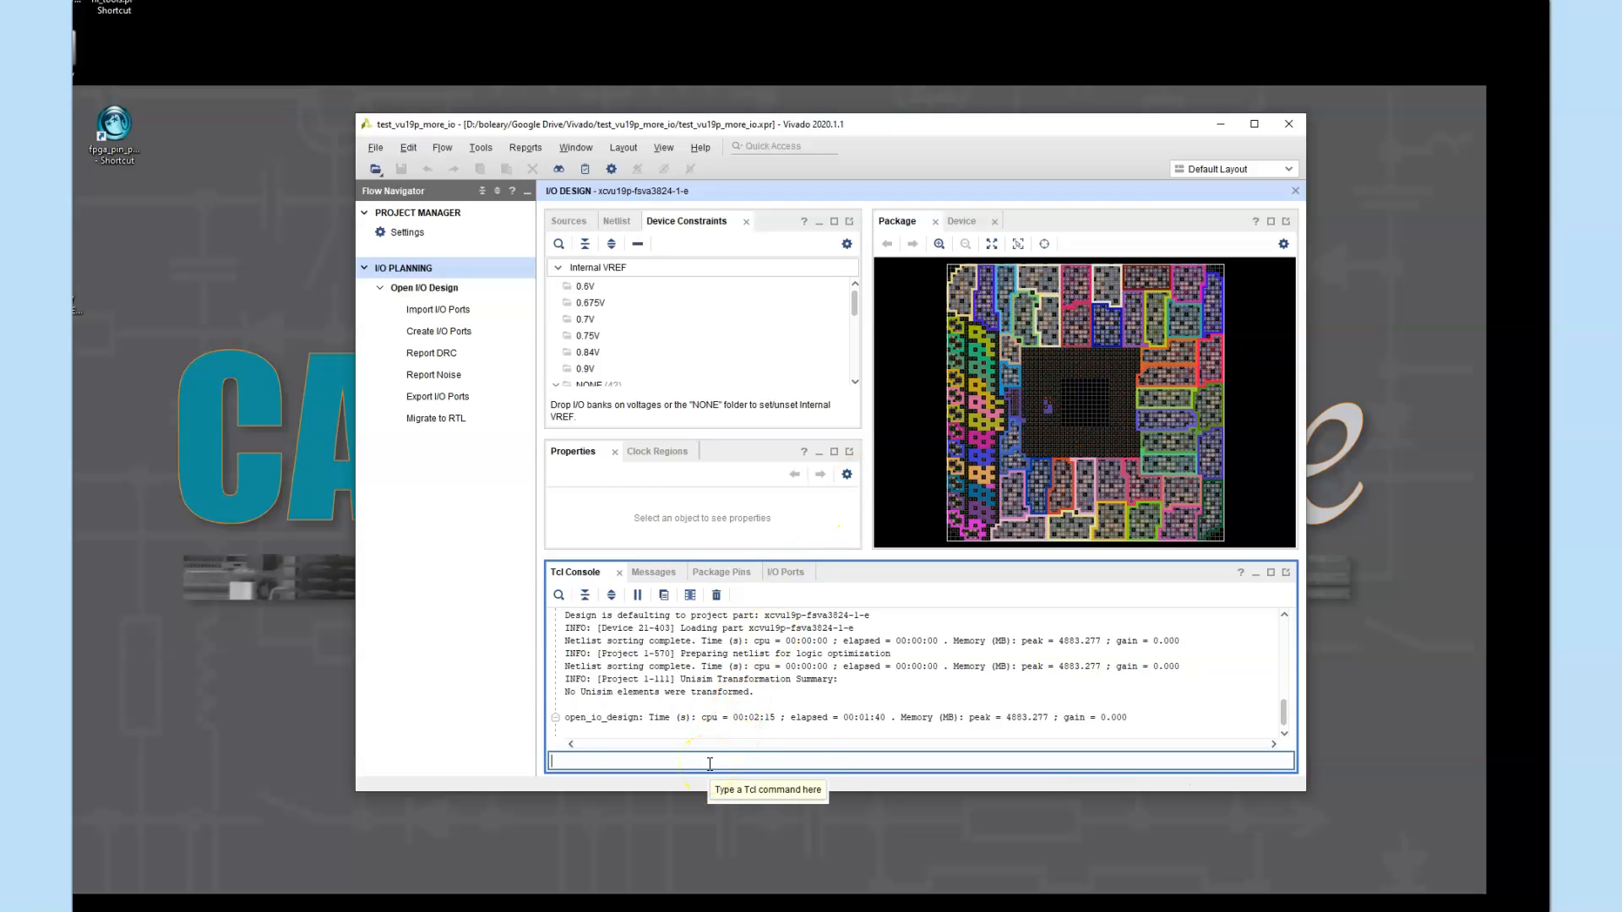
click(994, 382)
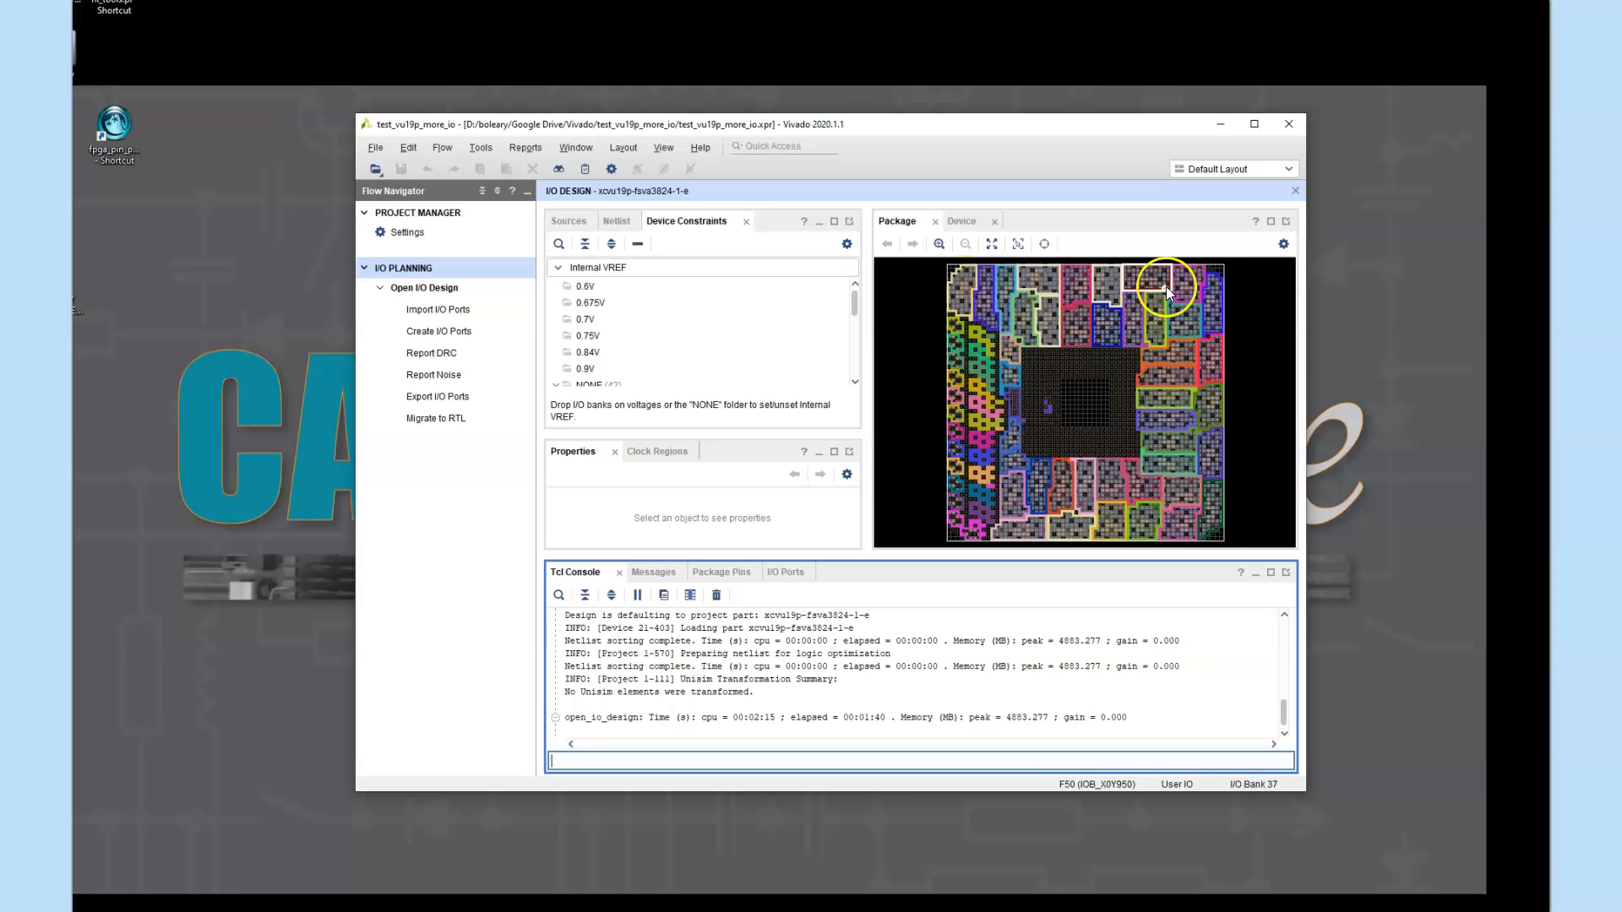
click(686, 760)
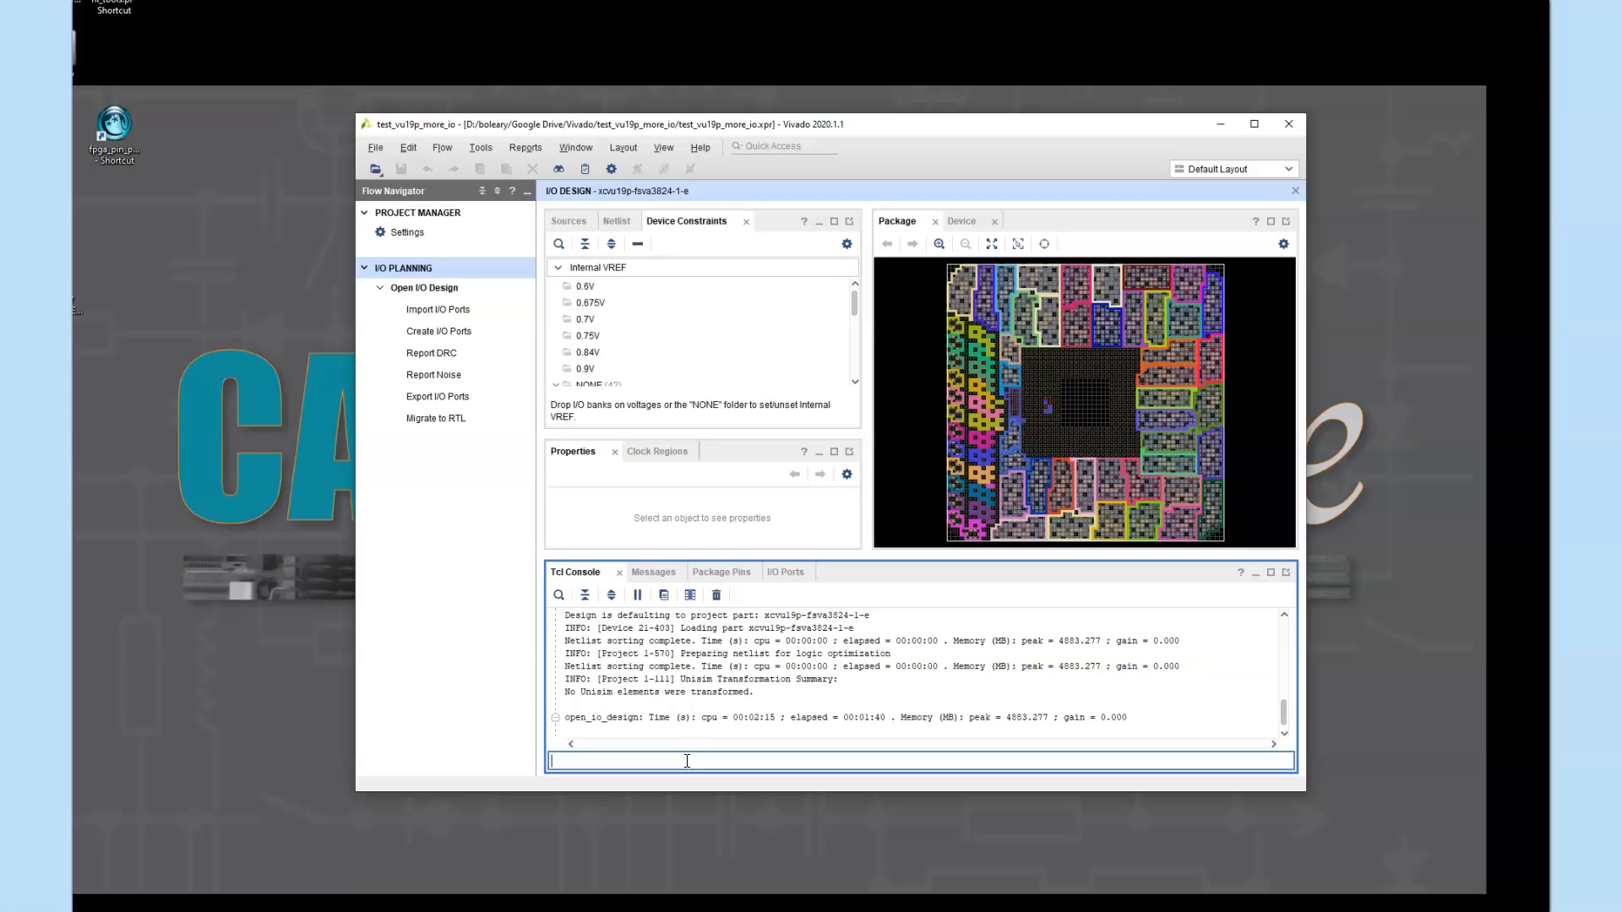
Step: Run write_csv to export the package pins to xcvu19p_fsva3824.csv in the personal Downloads folder on drive D
text(write)
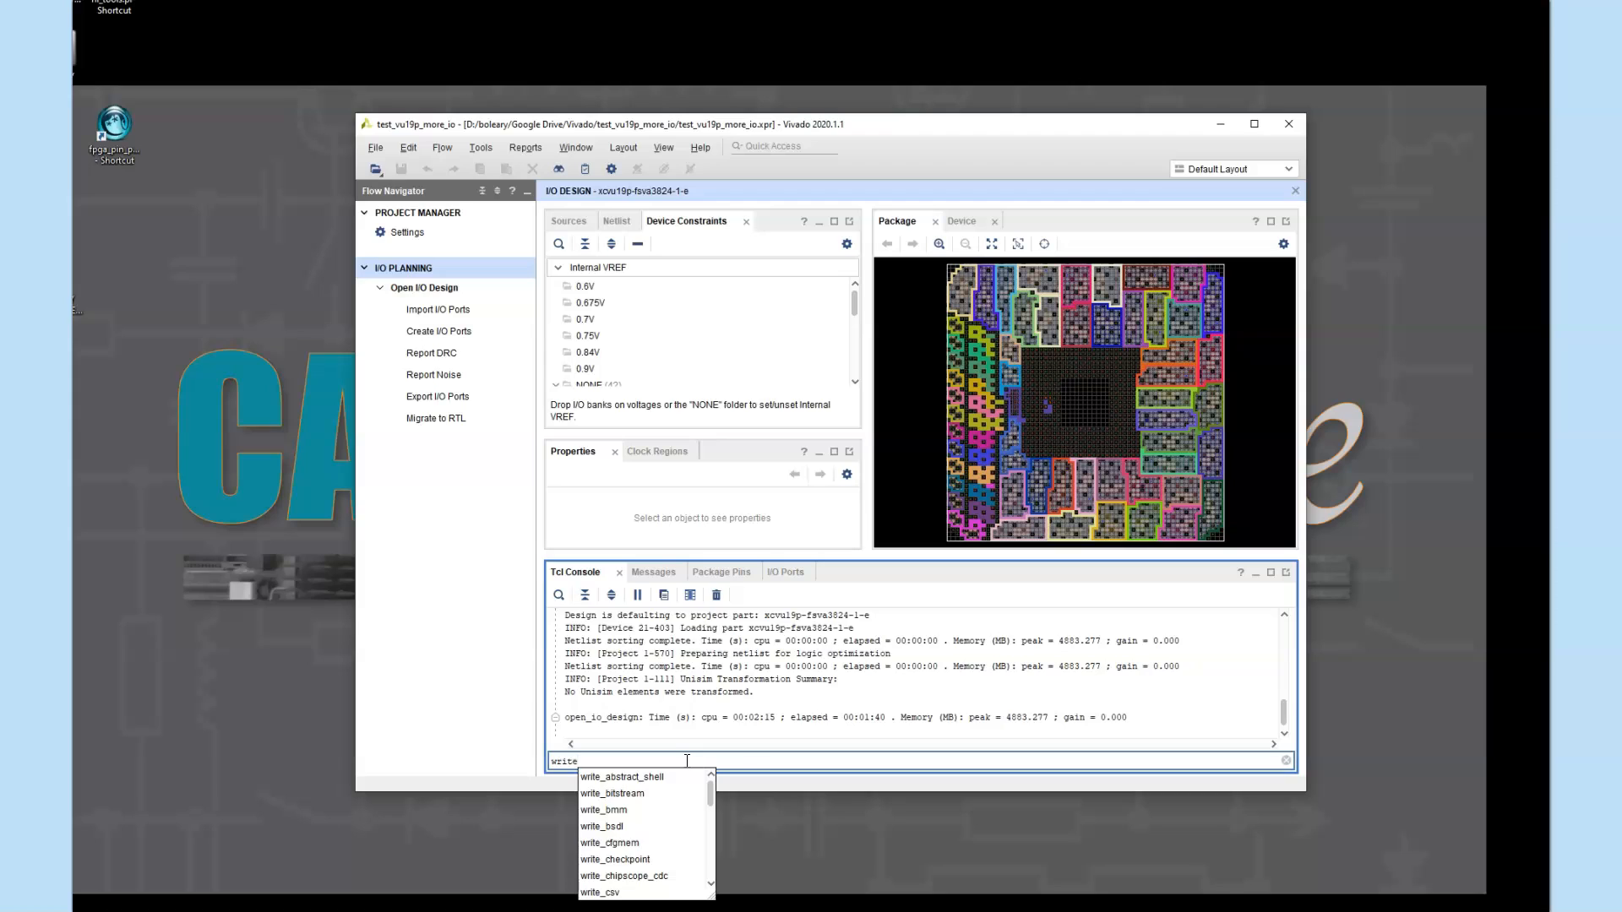
text(_csv)
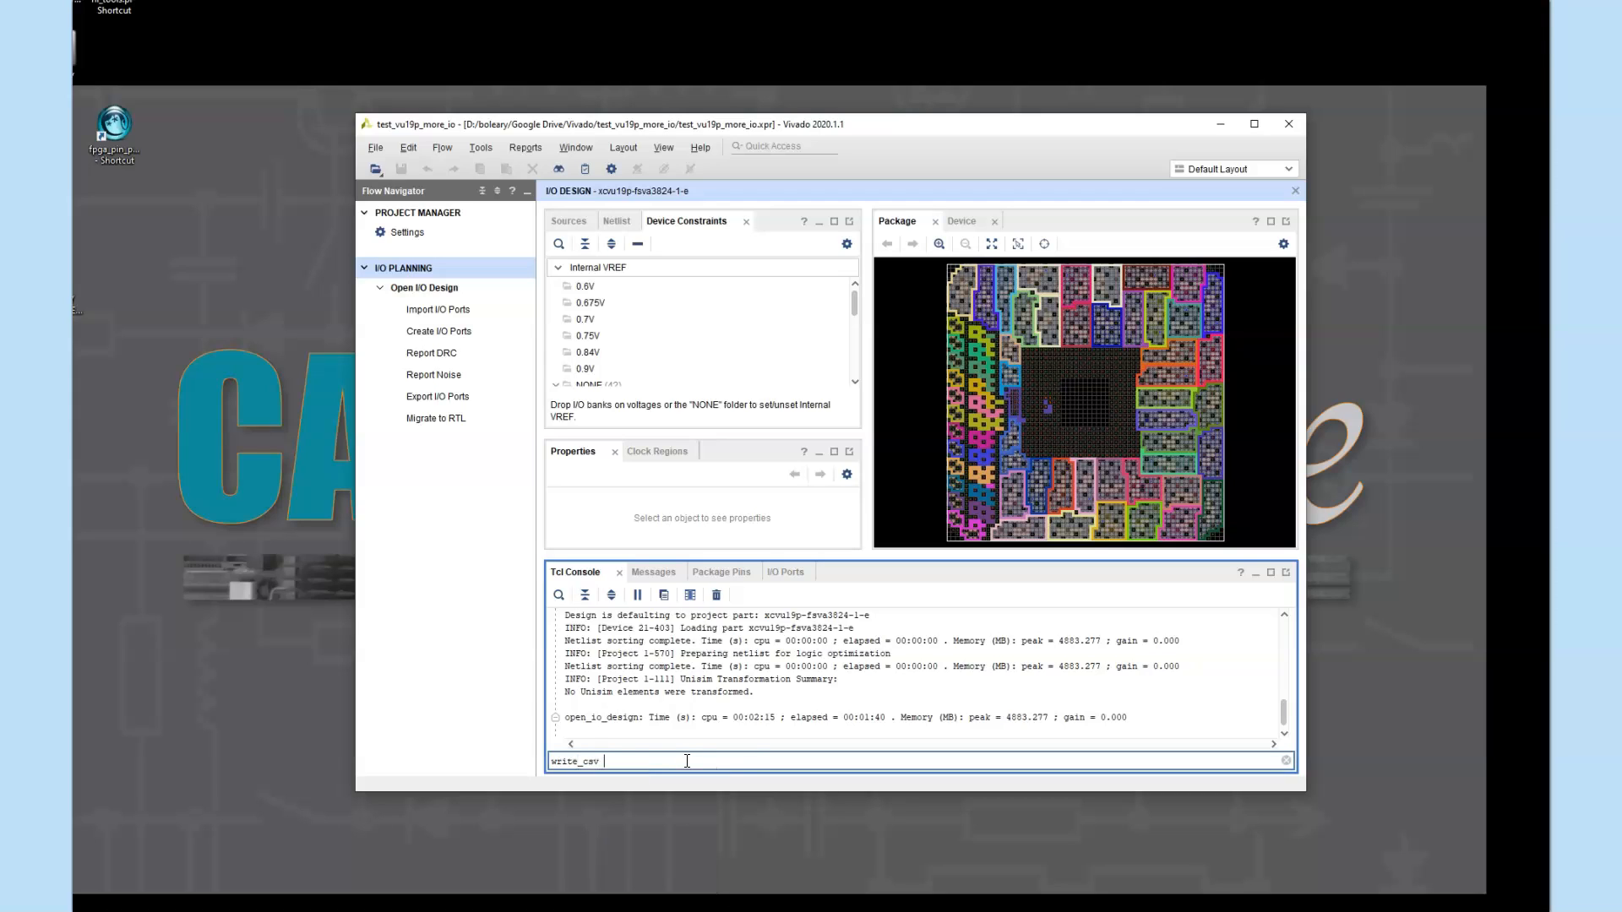
text( d:/boleary/do)
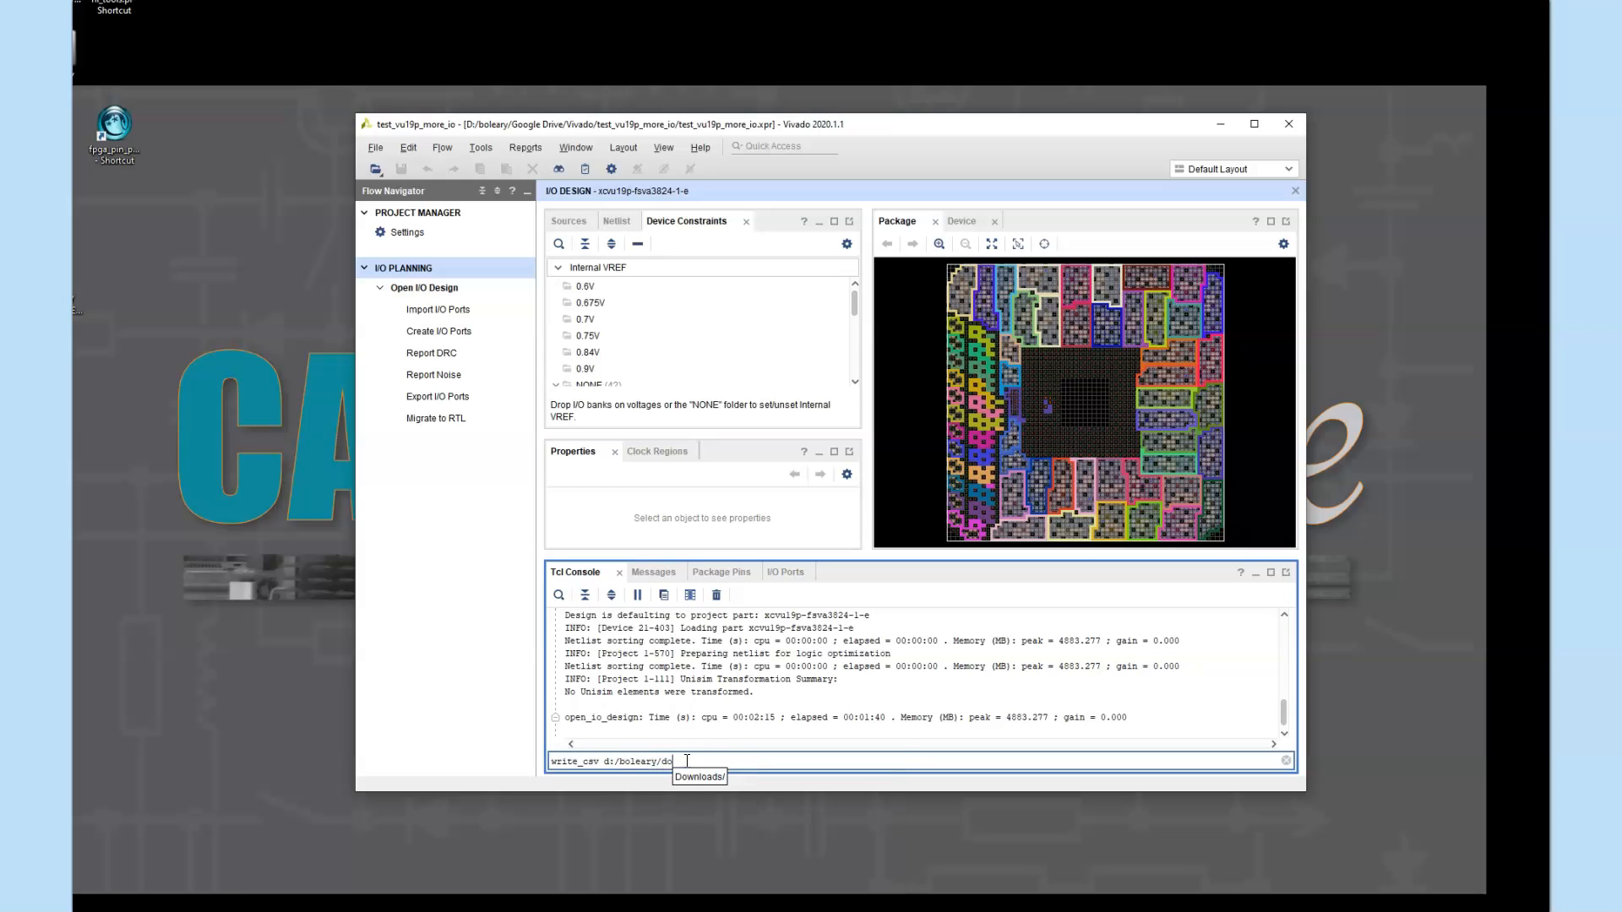
click(697, 776)
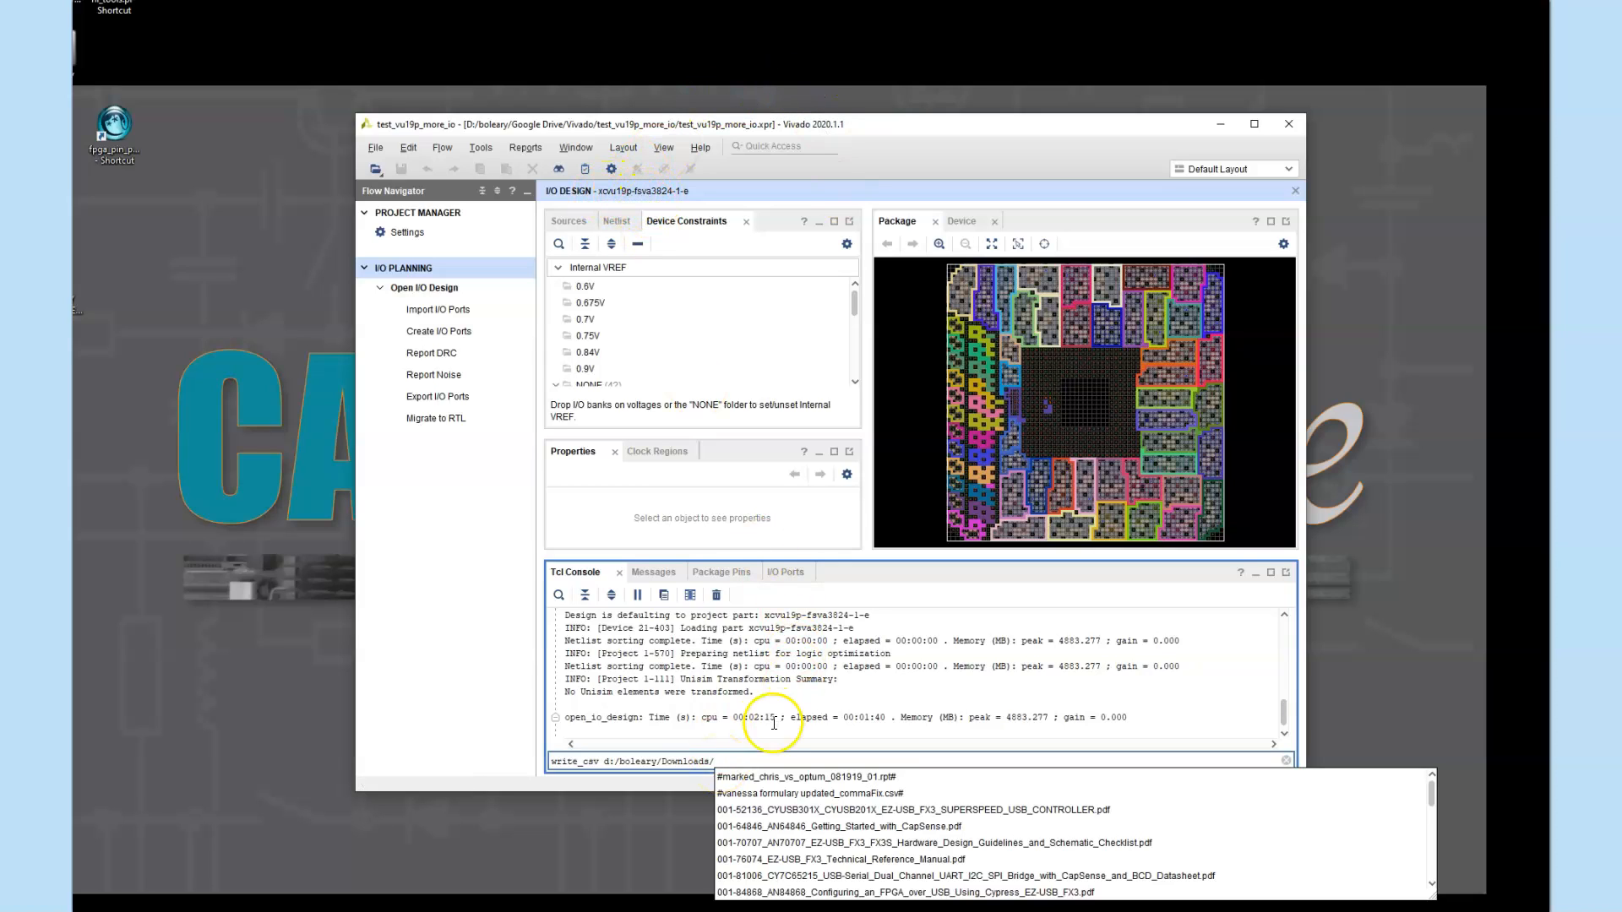
click(734, 764)
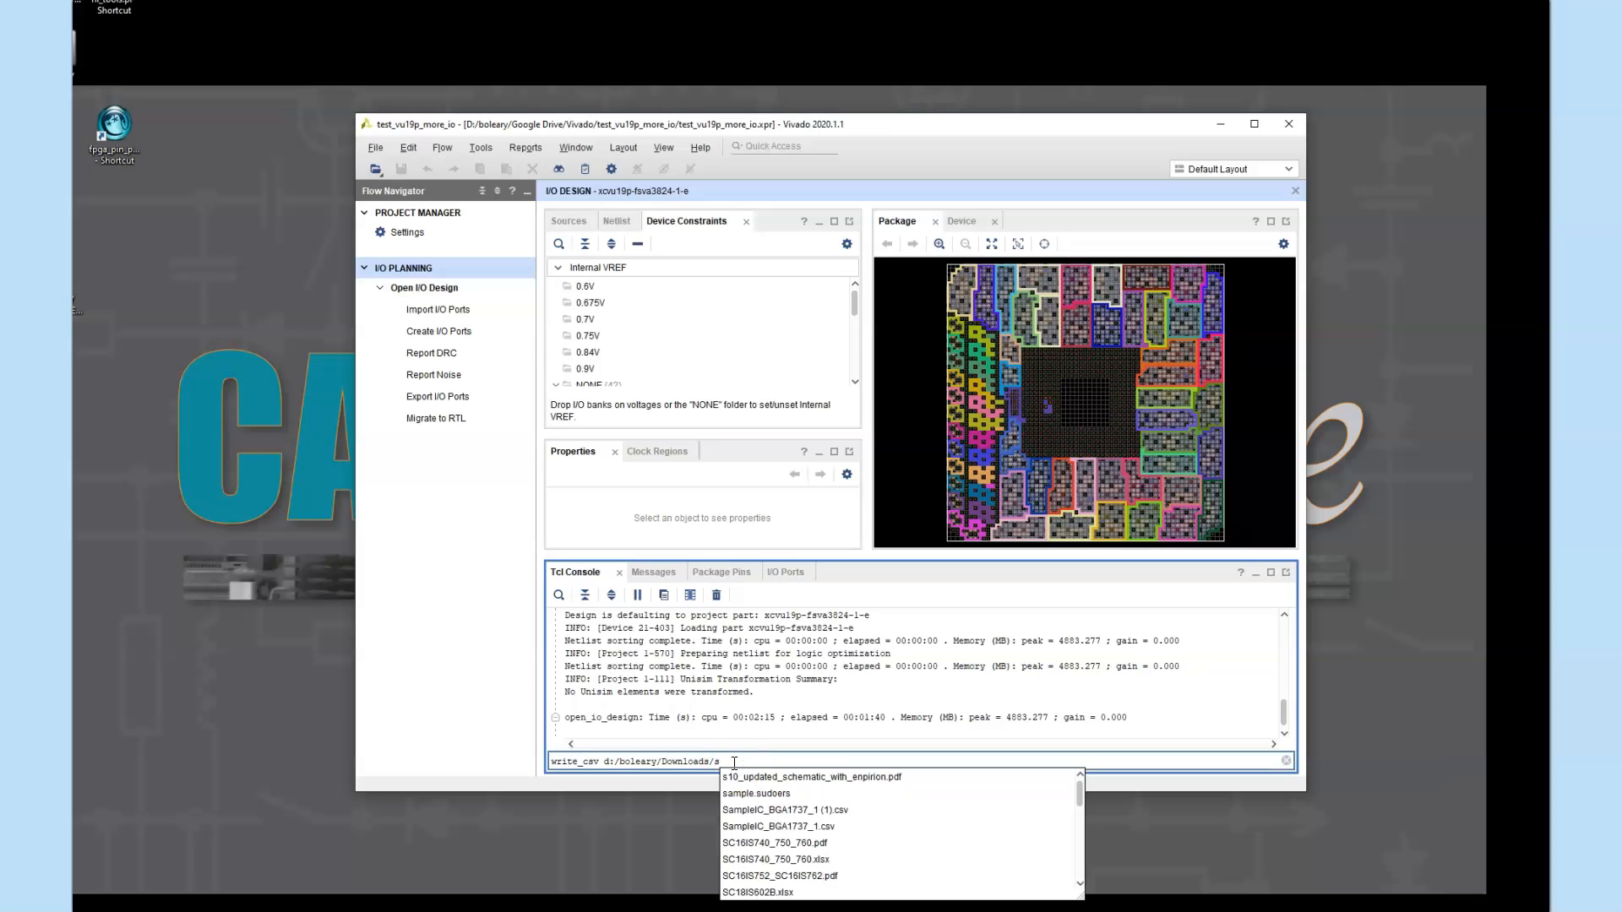
key(BackSpace)
text(xcv)
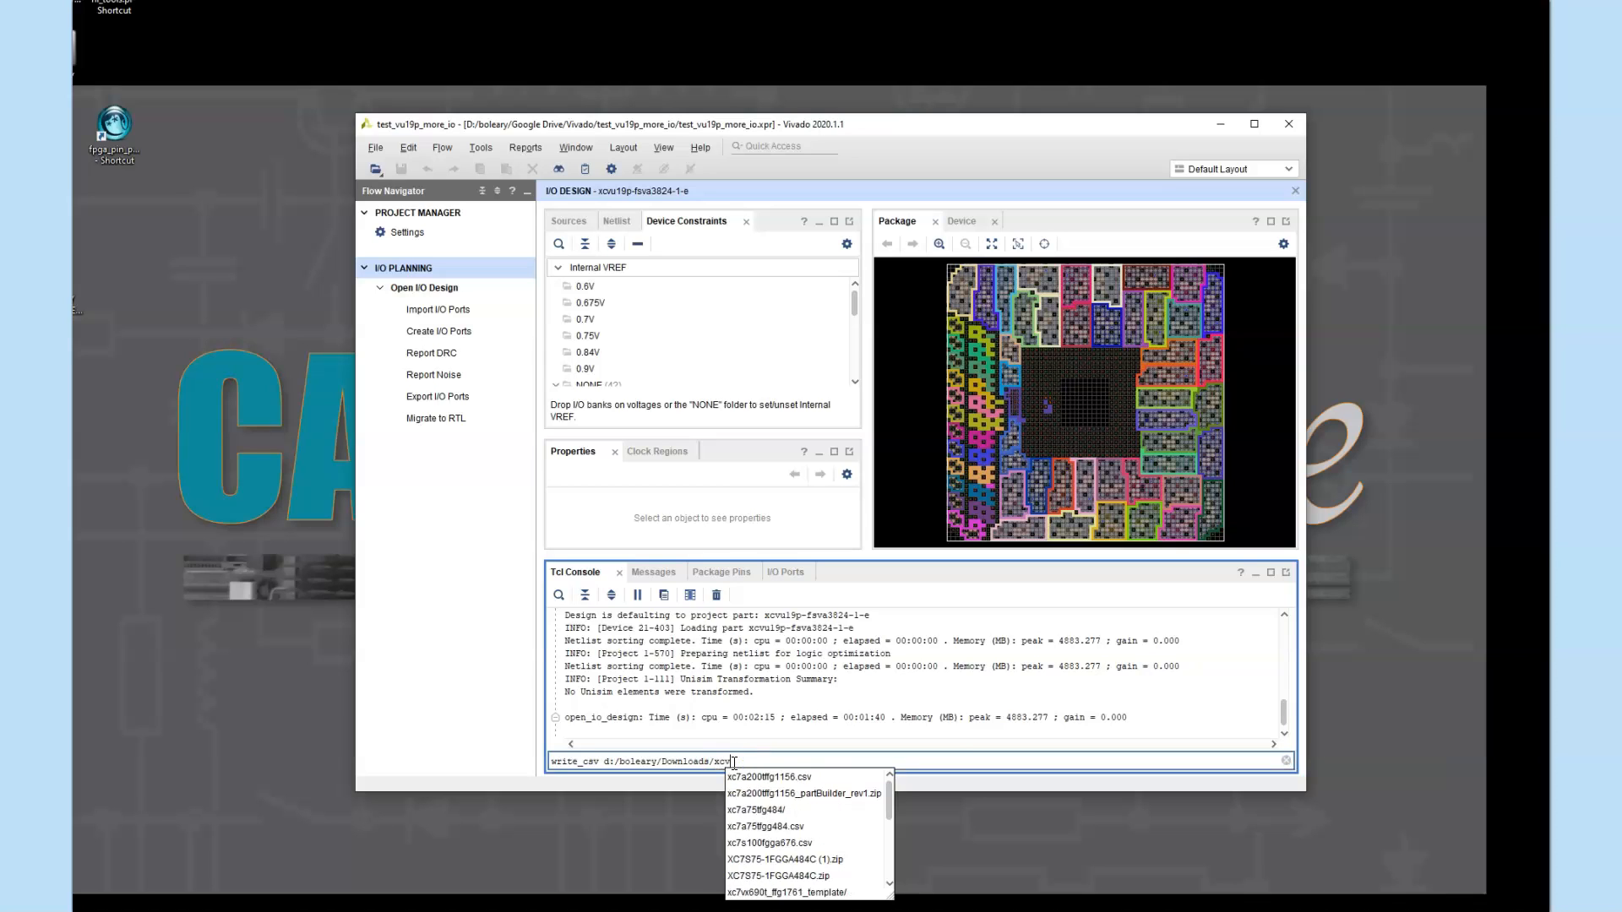
text(u19p_fsva)
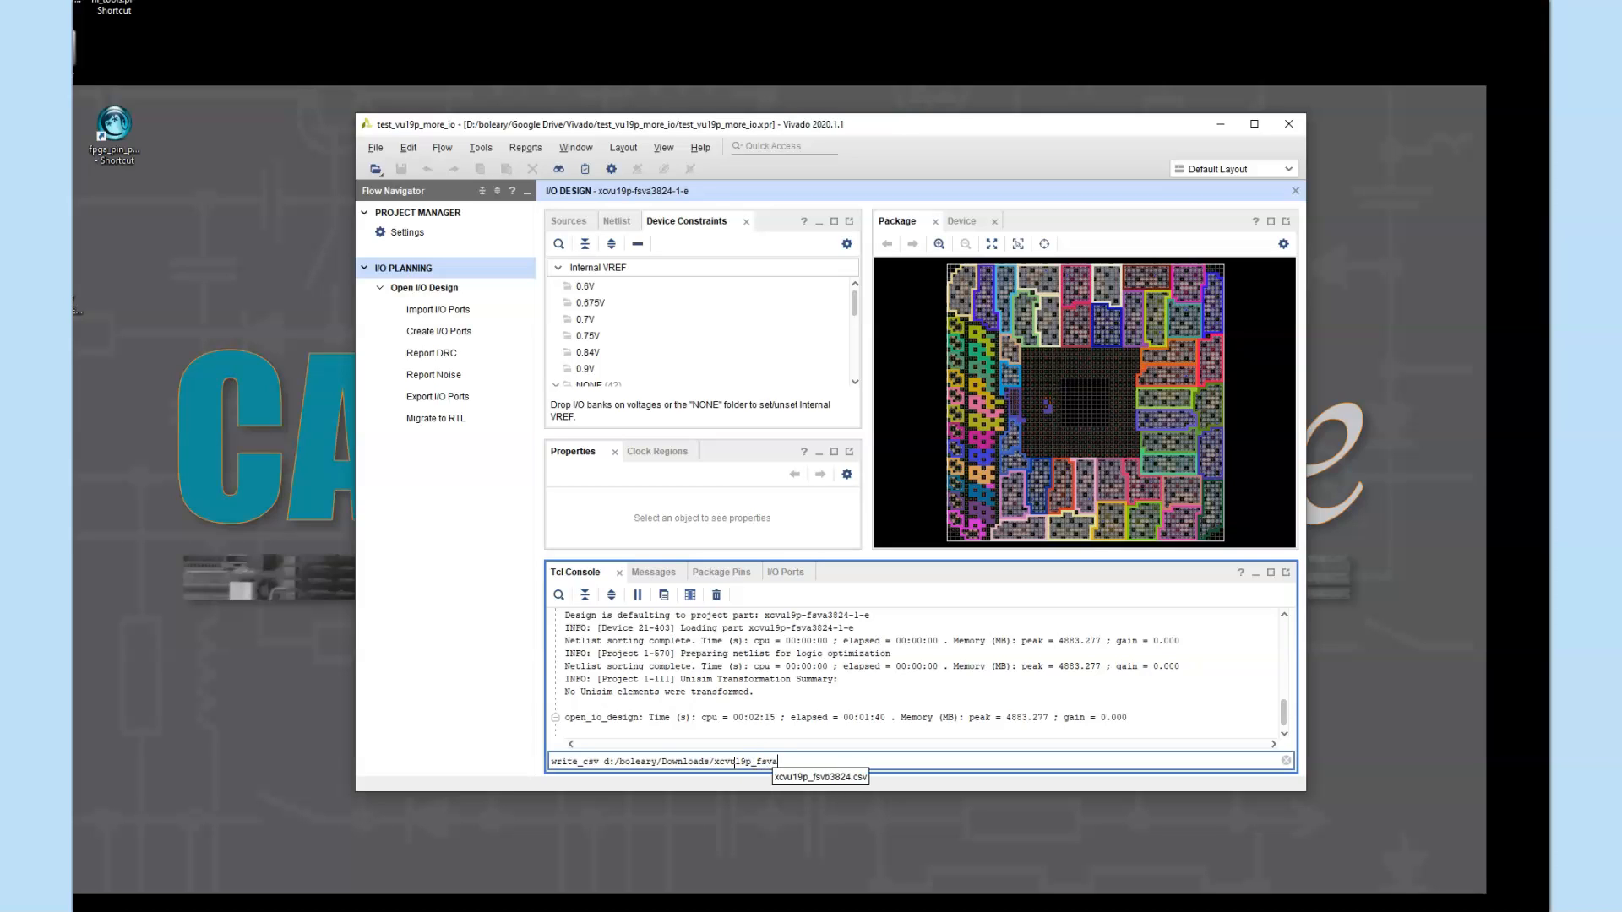
text(3824.csv)
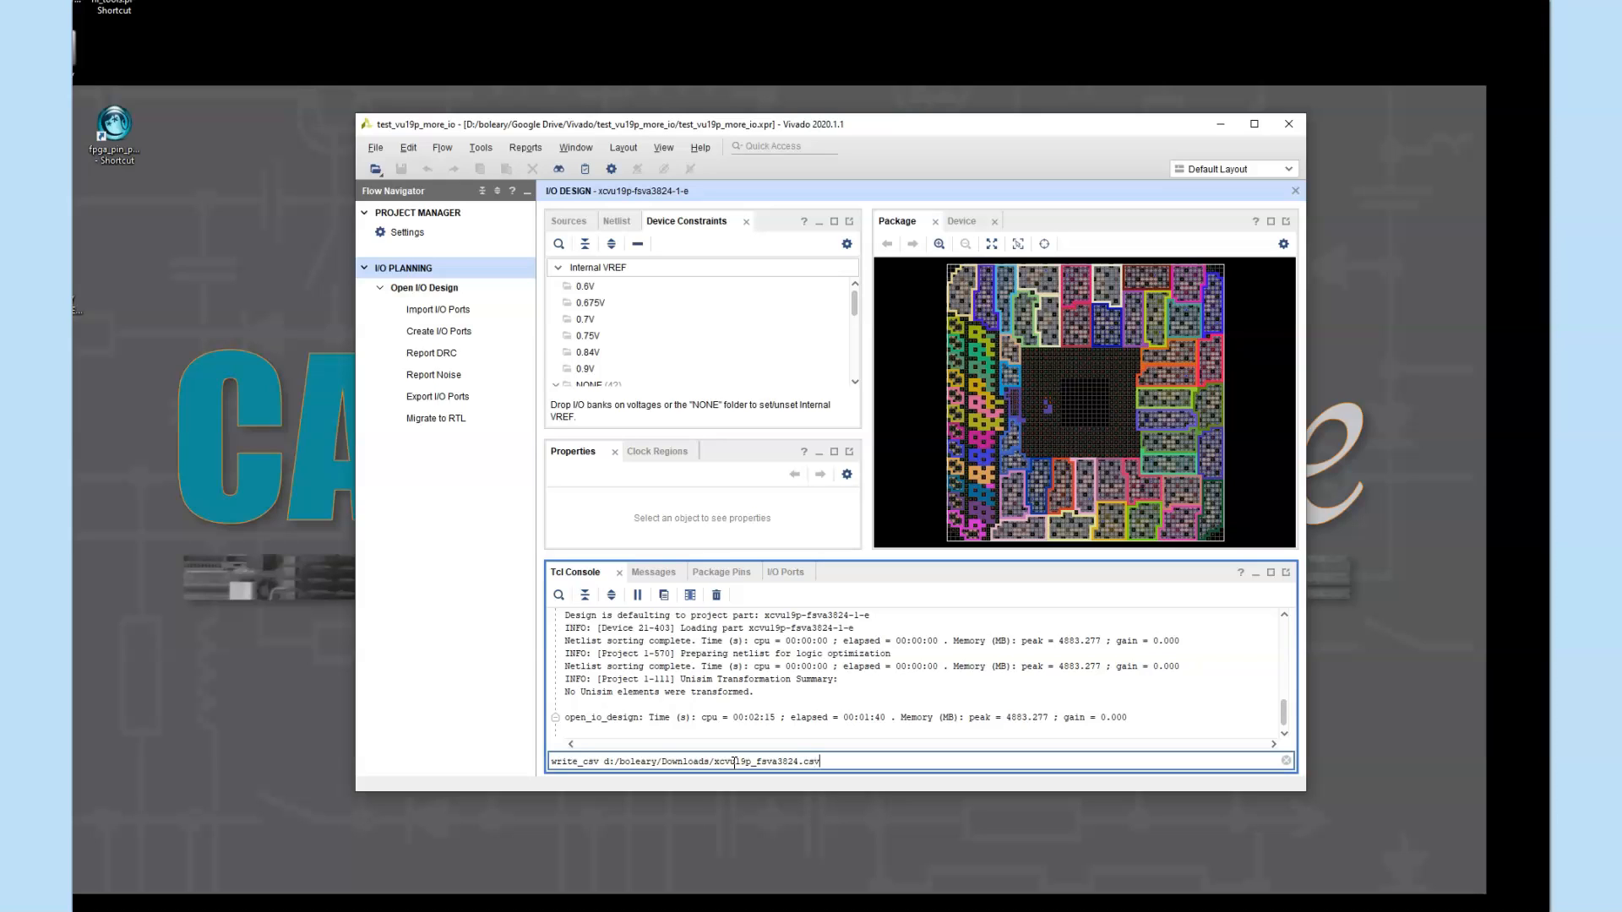
key(Return)
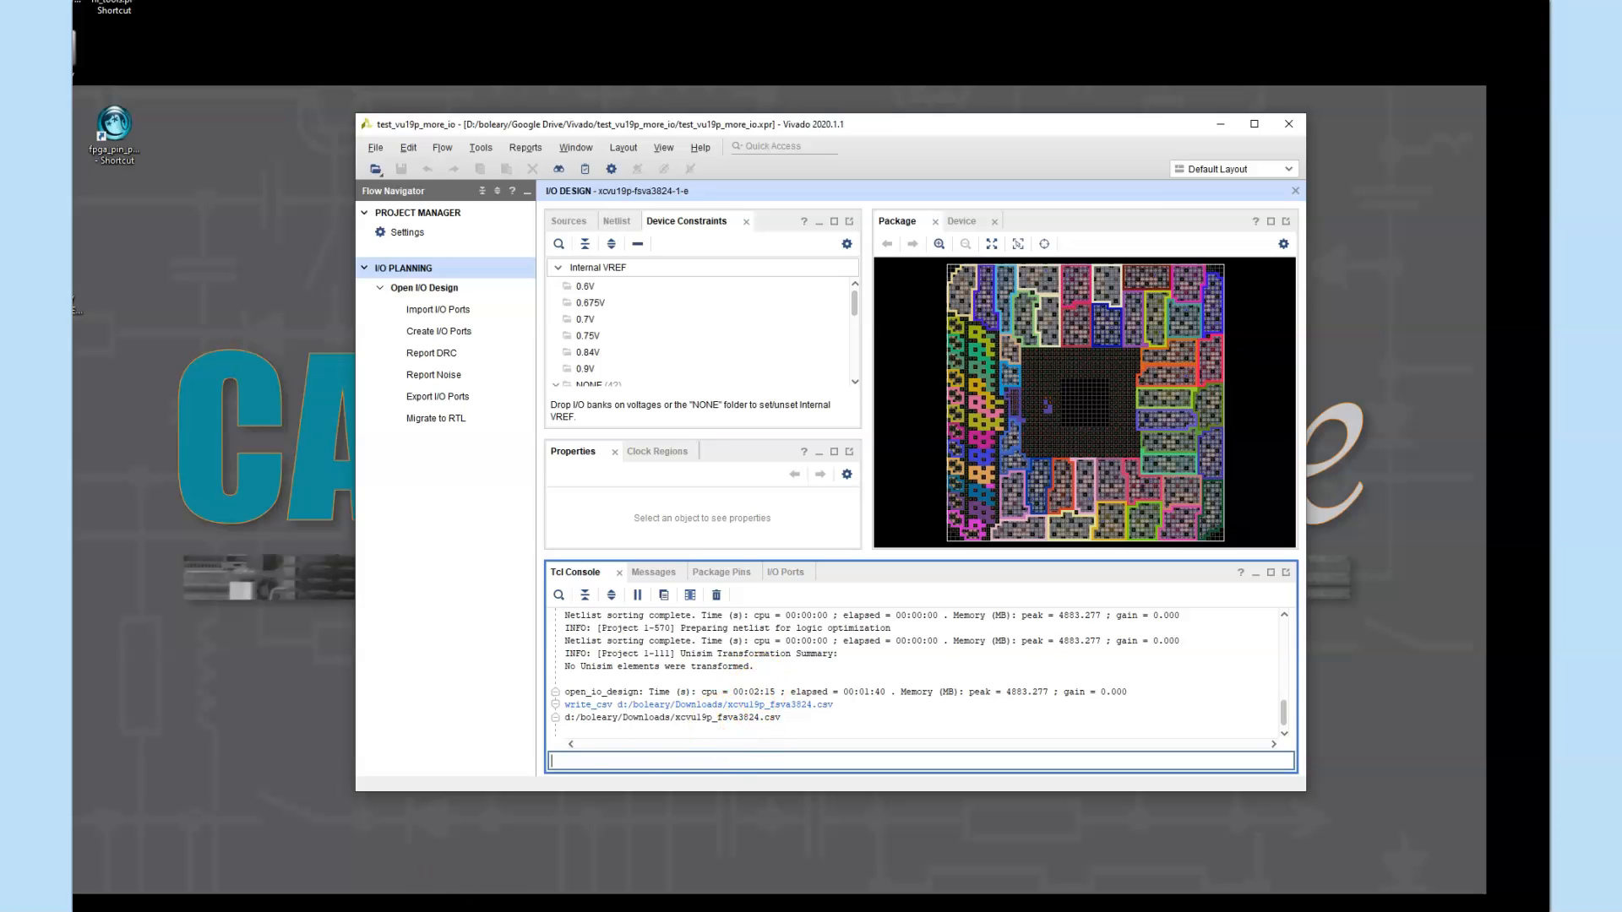
Step: Open the exported xcvu19p_fsva3824.csv from the Downloads folder in Excel and bring its window in front of the other workbook
key(super+e)
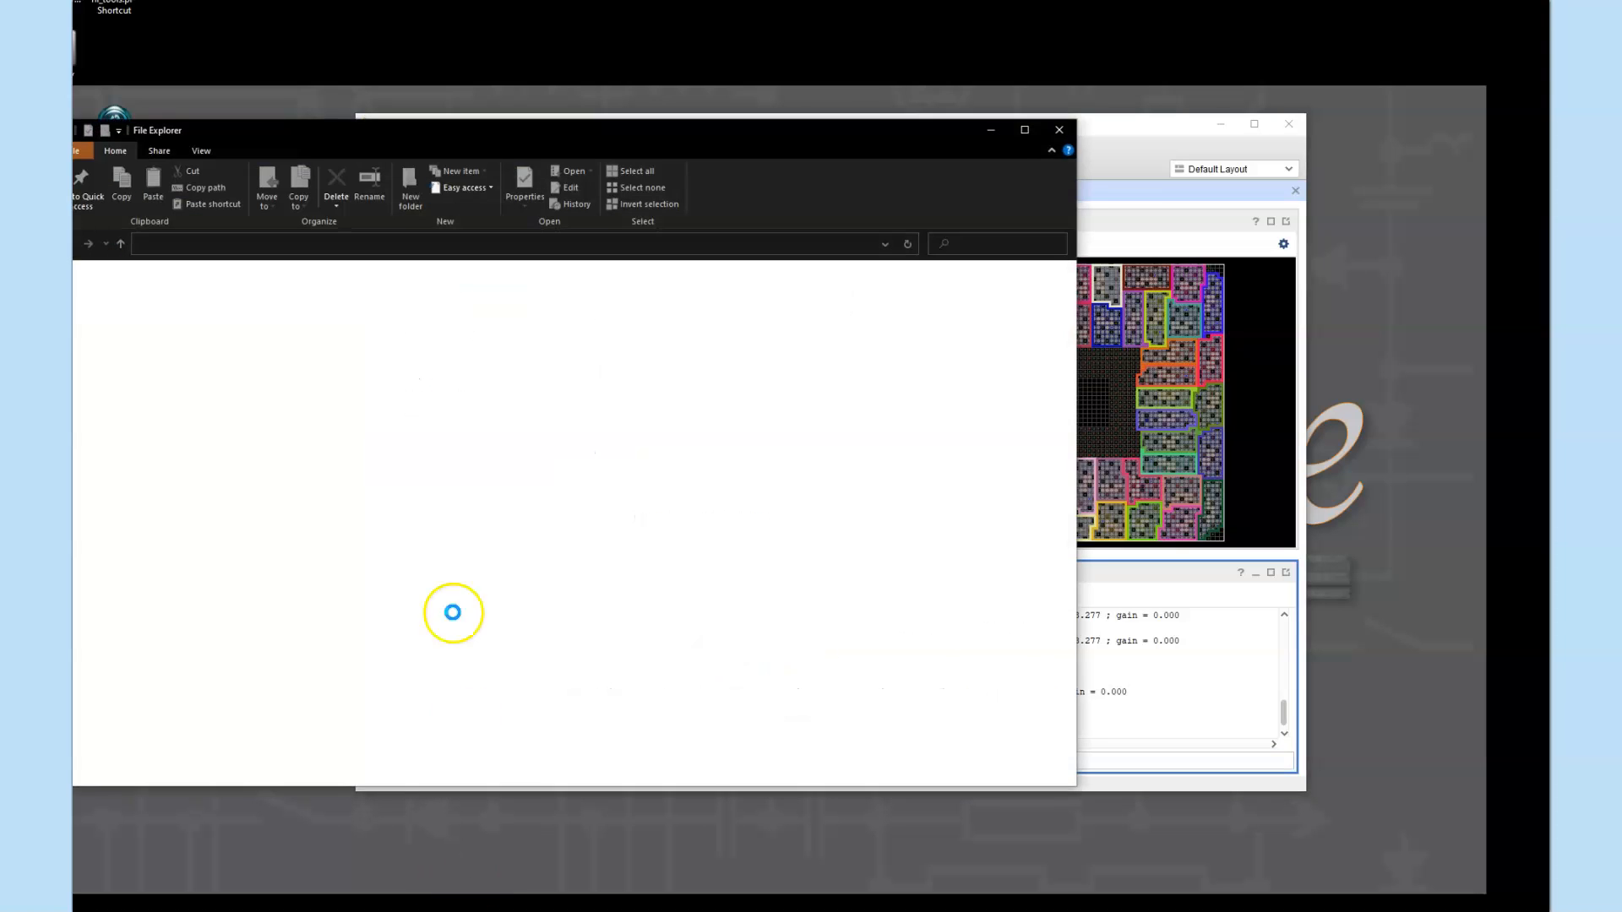
drag(324, 127, 507, 137)
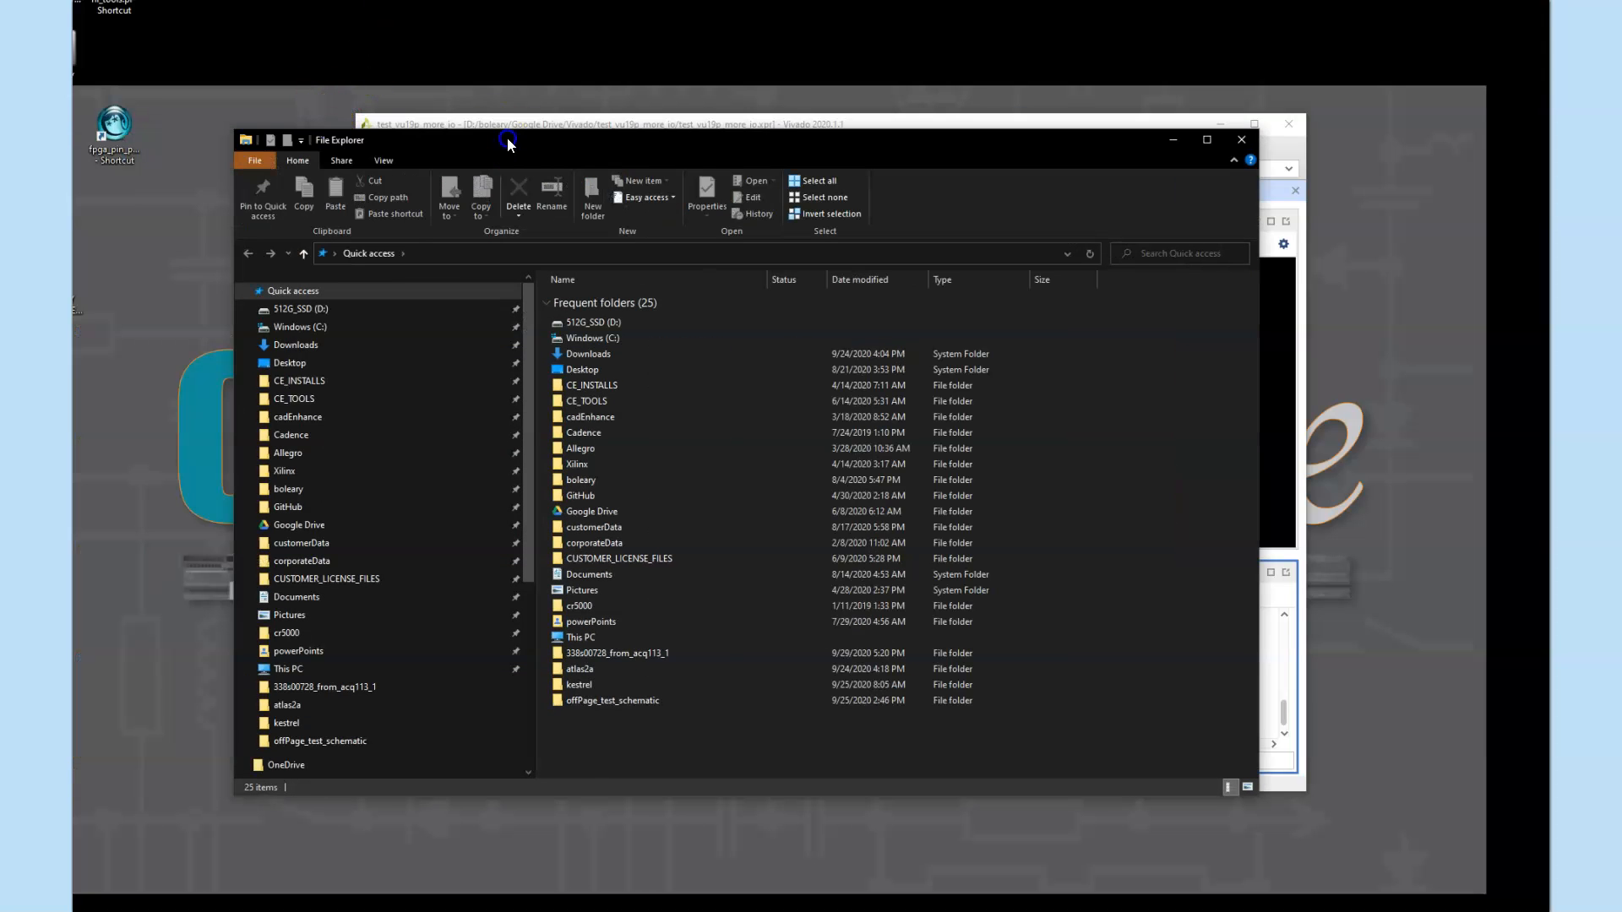
click(291, 348)
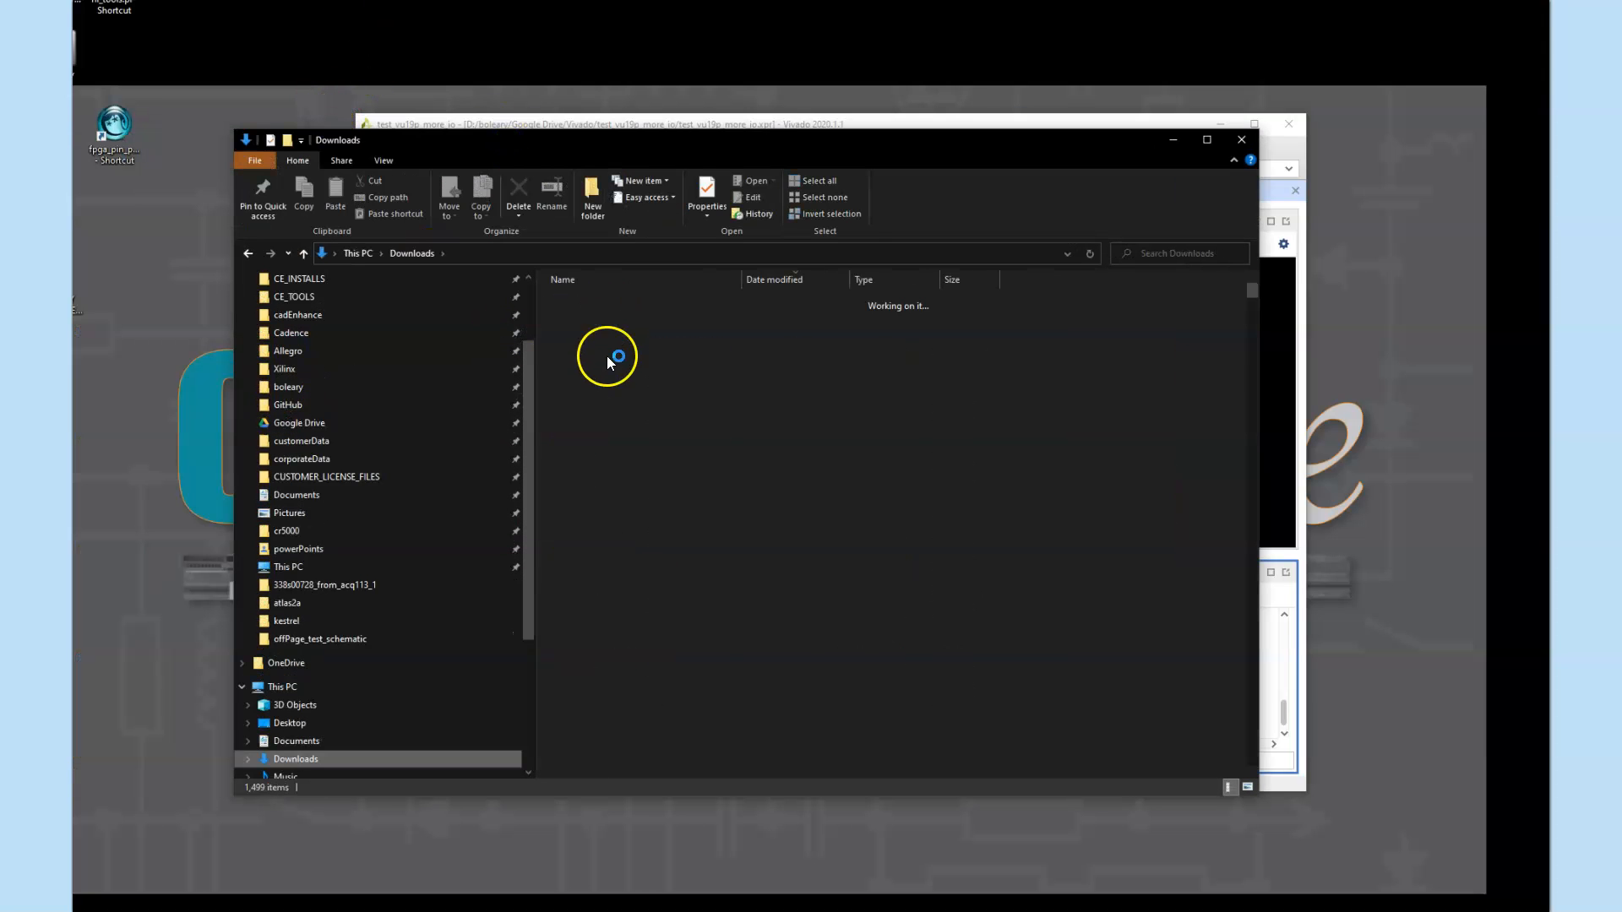
click(613, 338)
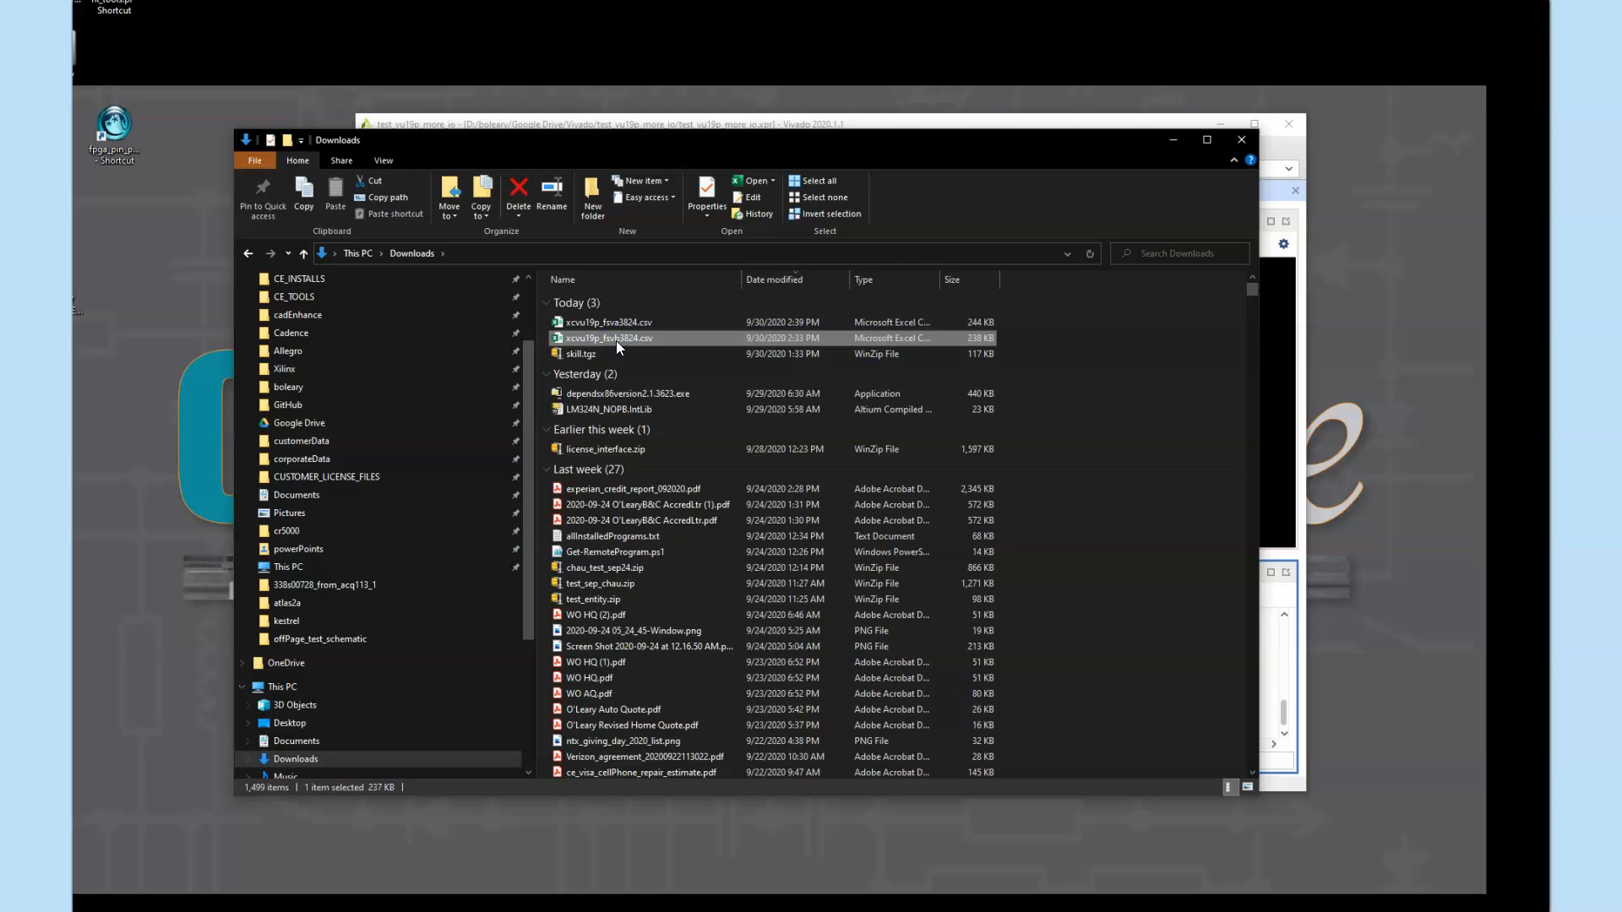
click(607, 323)
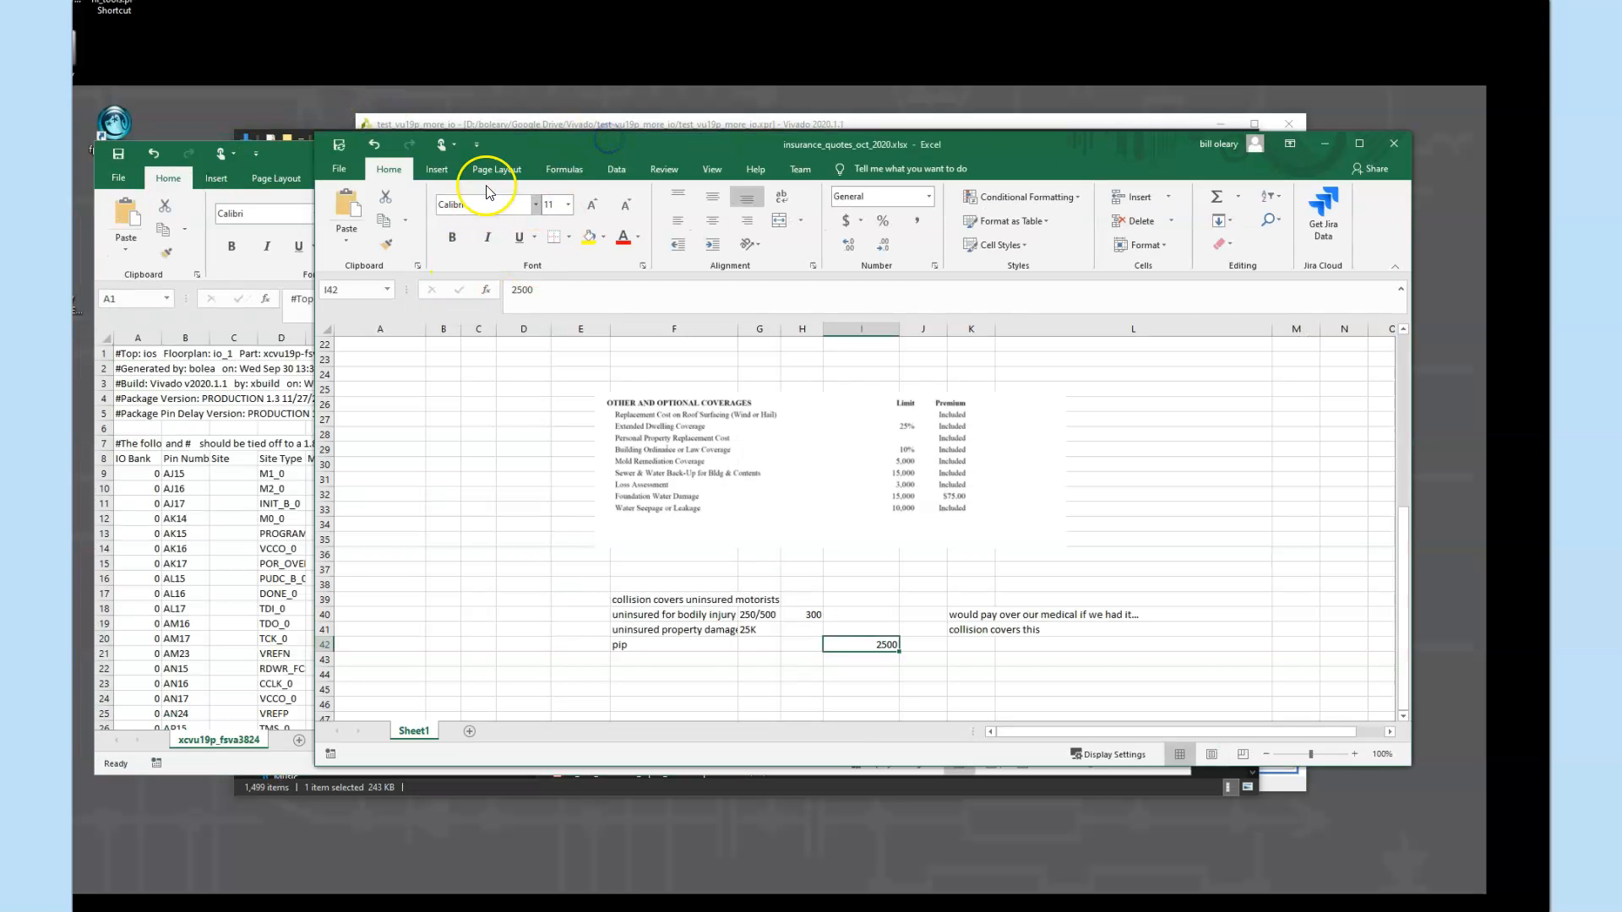
click(269, 267)
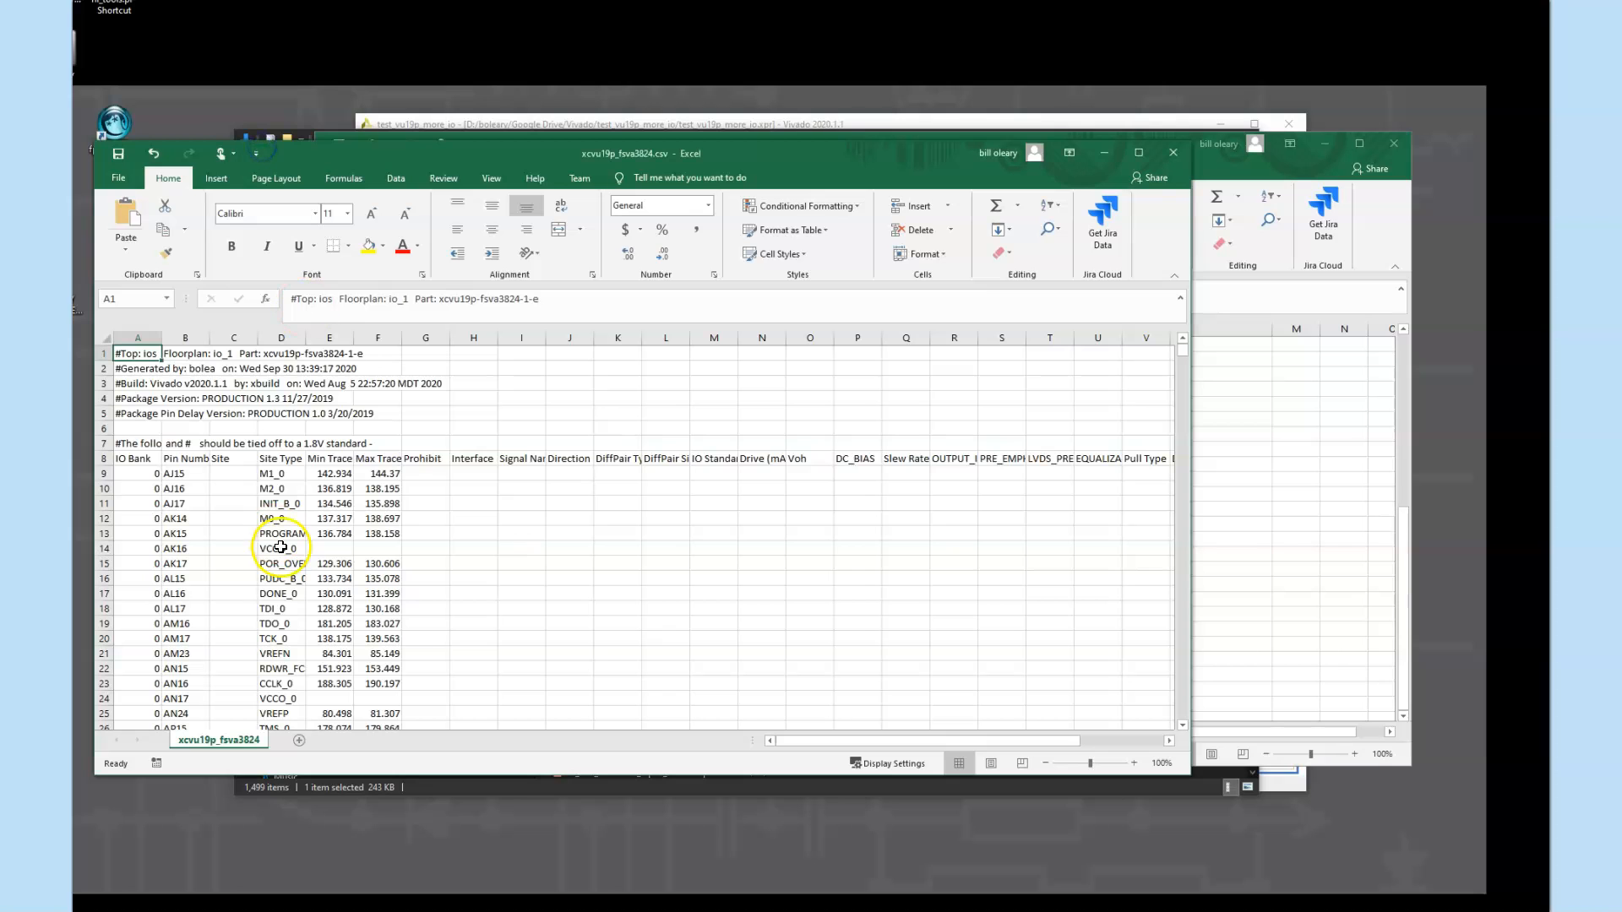
drag(394, 153, 607, 135)
Step: Look through the exported pin list down to its last row, then return to the header rows
scroll(439, 571, down, 11)
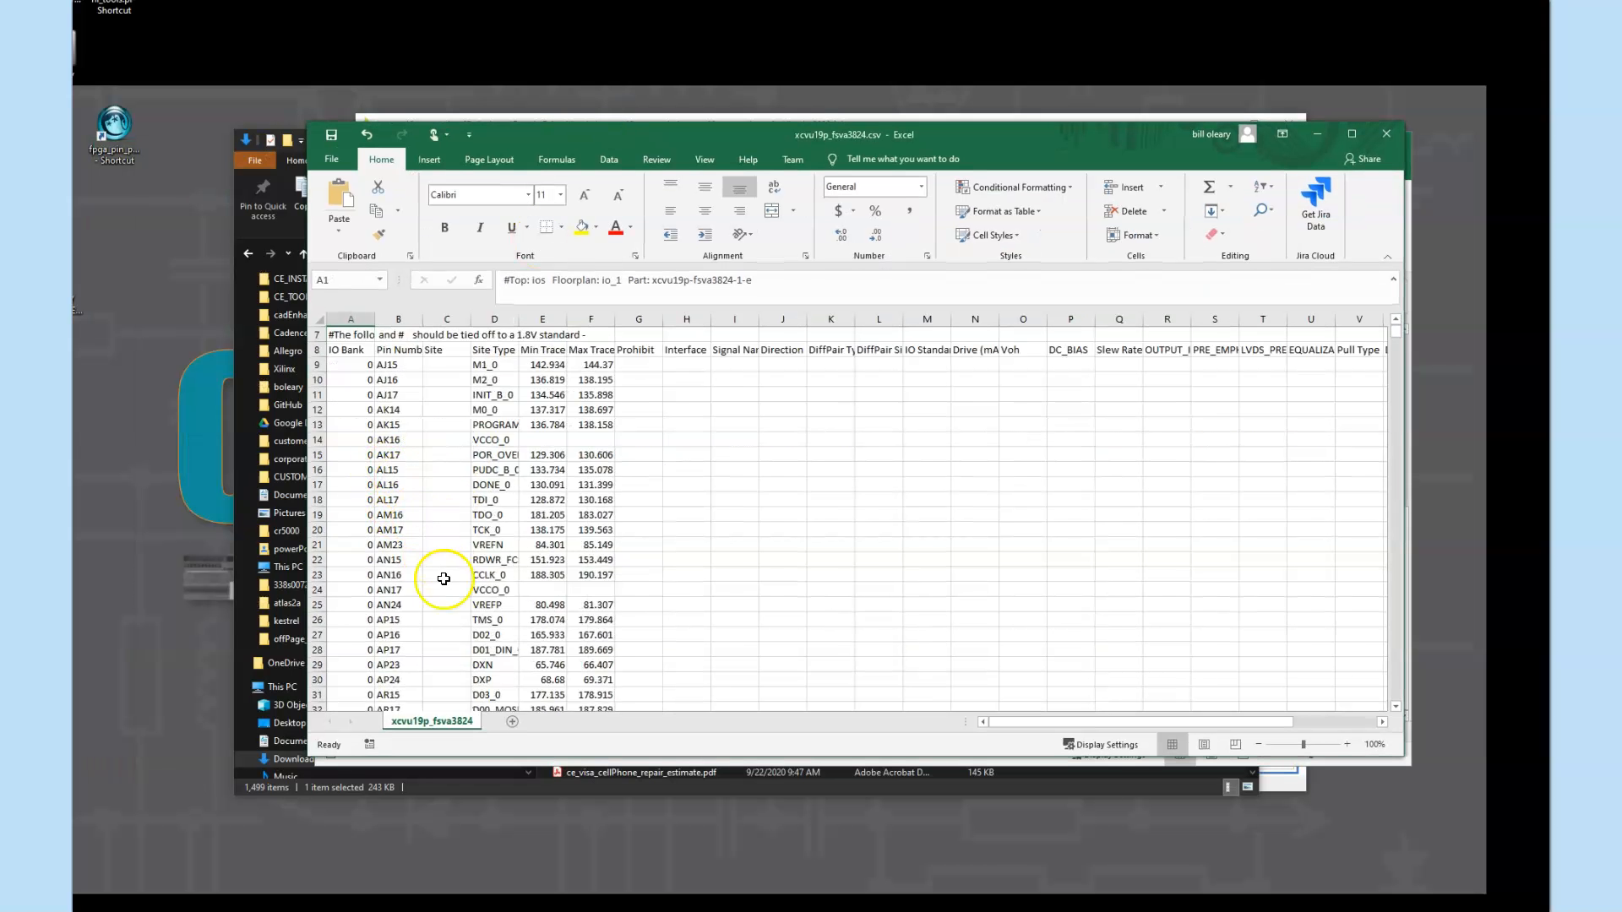
drag(1397, 335, 1387, 718)
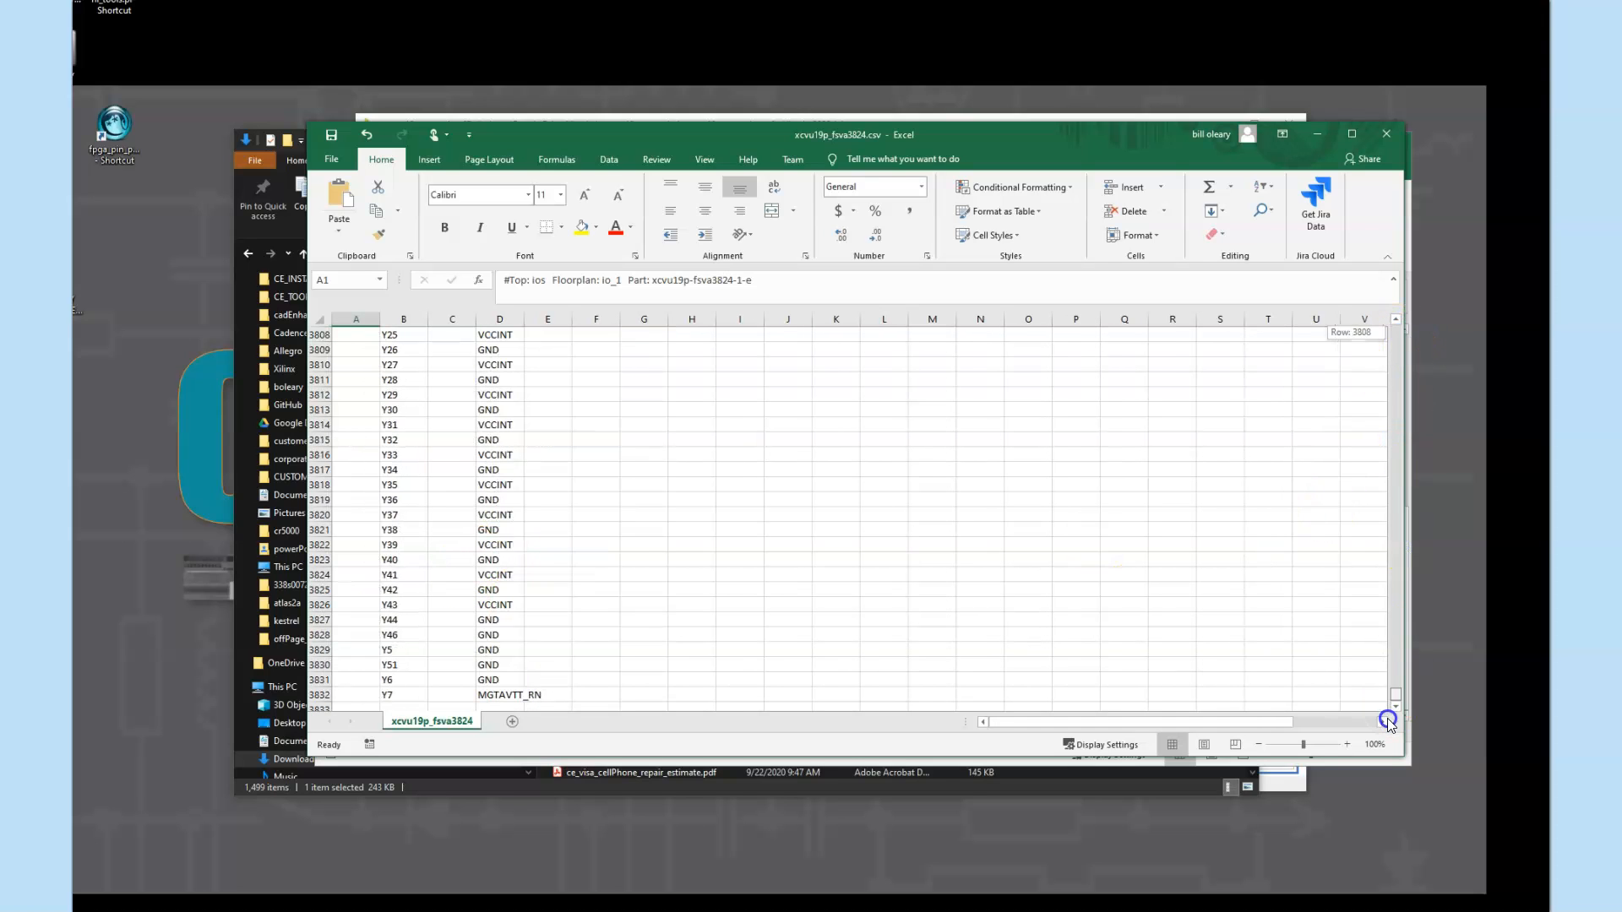
click(319, 694)
scroll(398, 583, up, 20)
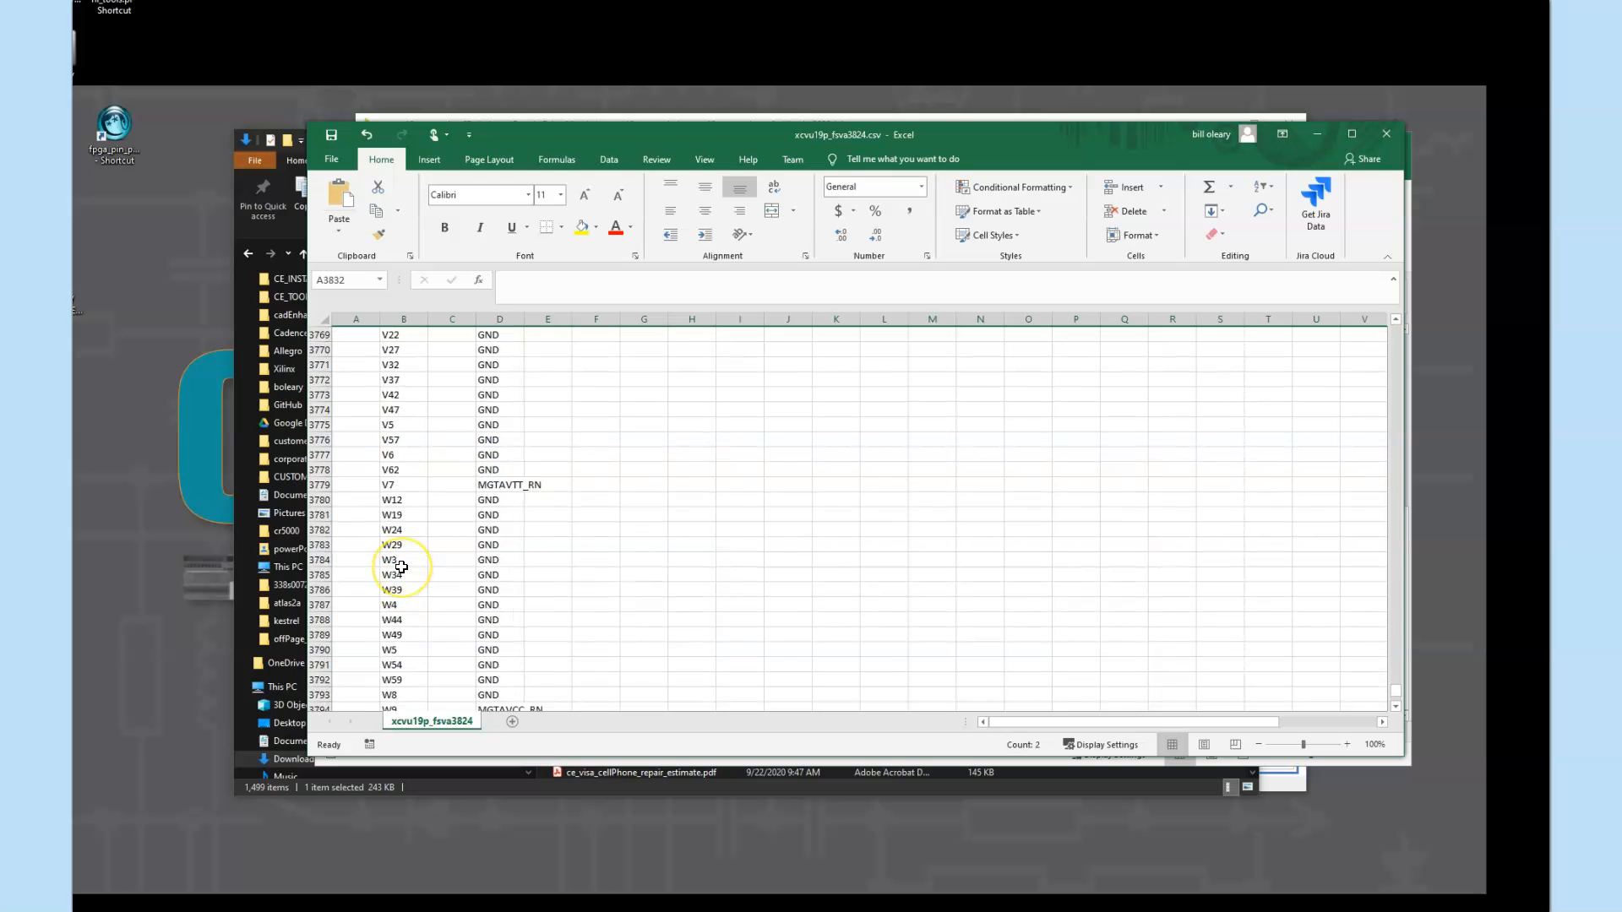
scroll(401, 567, up, 10)
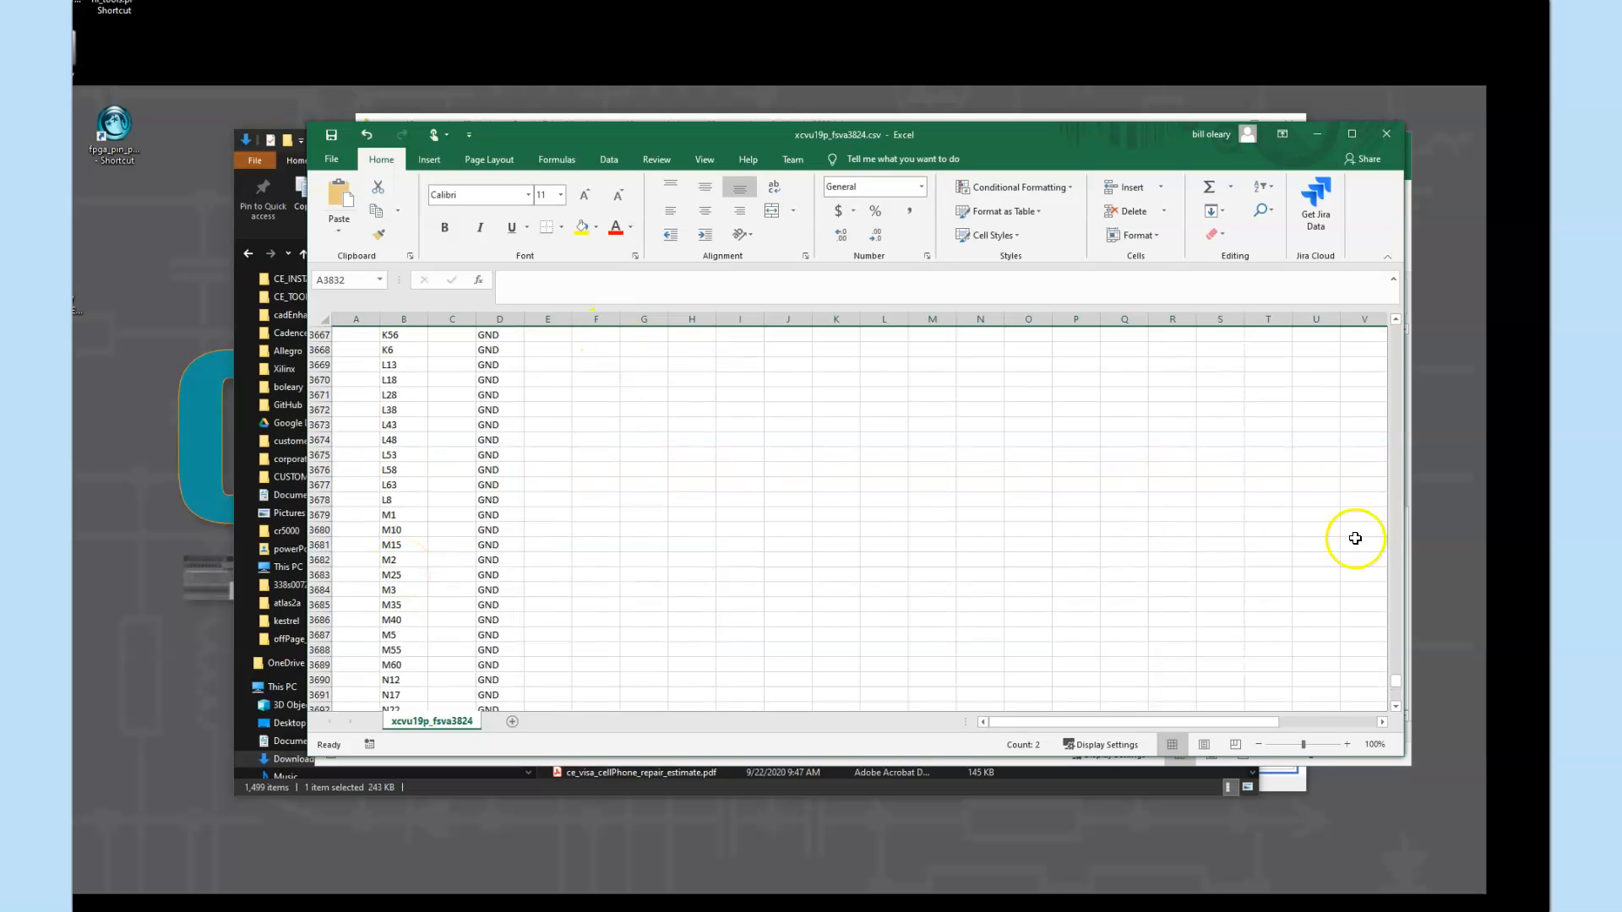
drag(1403, 682, 1399, 323)
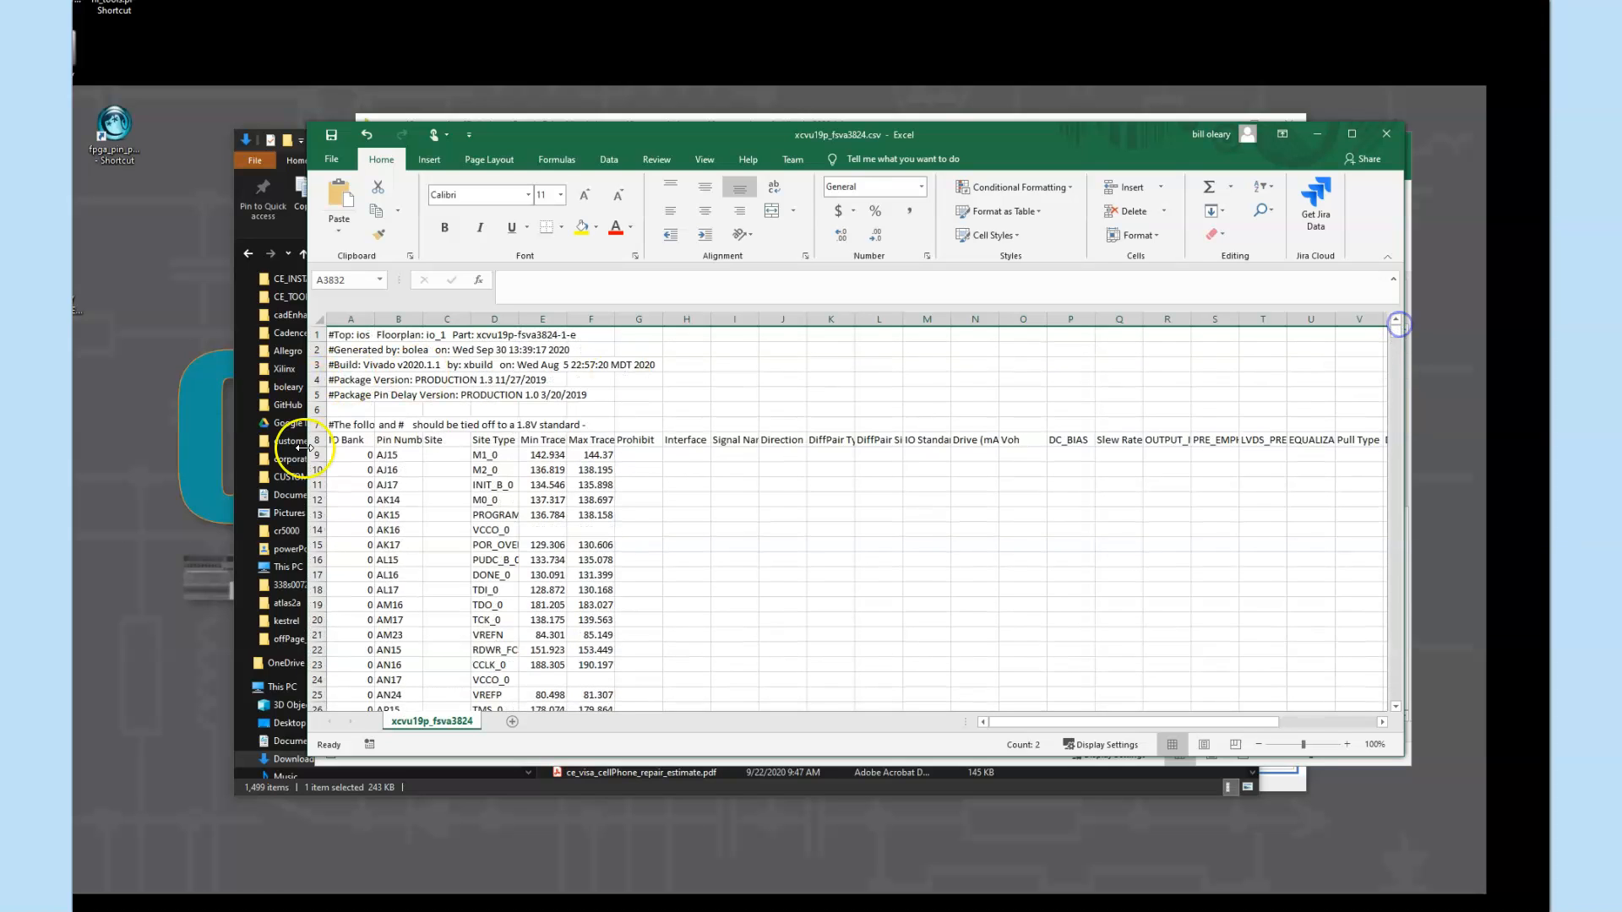
Step: Examine the Min Trace and Max Trace delay columns for the first listed pins
click(542, 455)
click(588, 456)
click(550, 455)
click(602, 456)
click(557, 440)
click(587, 440)
click(600, 465)
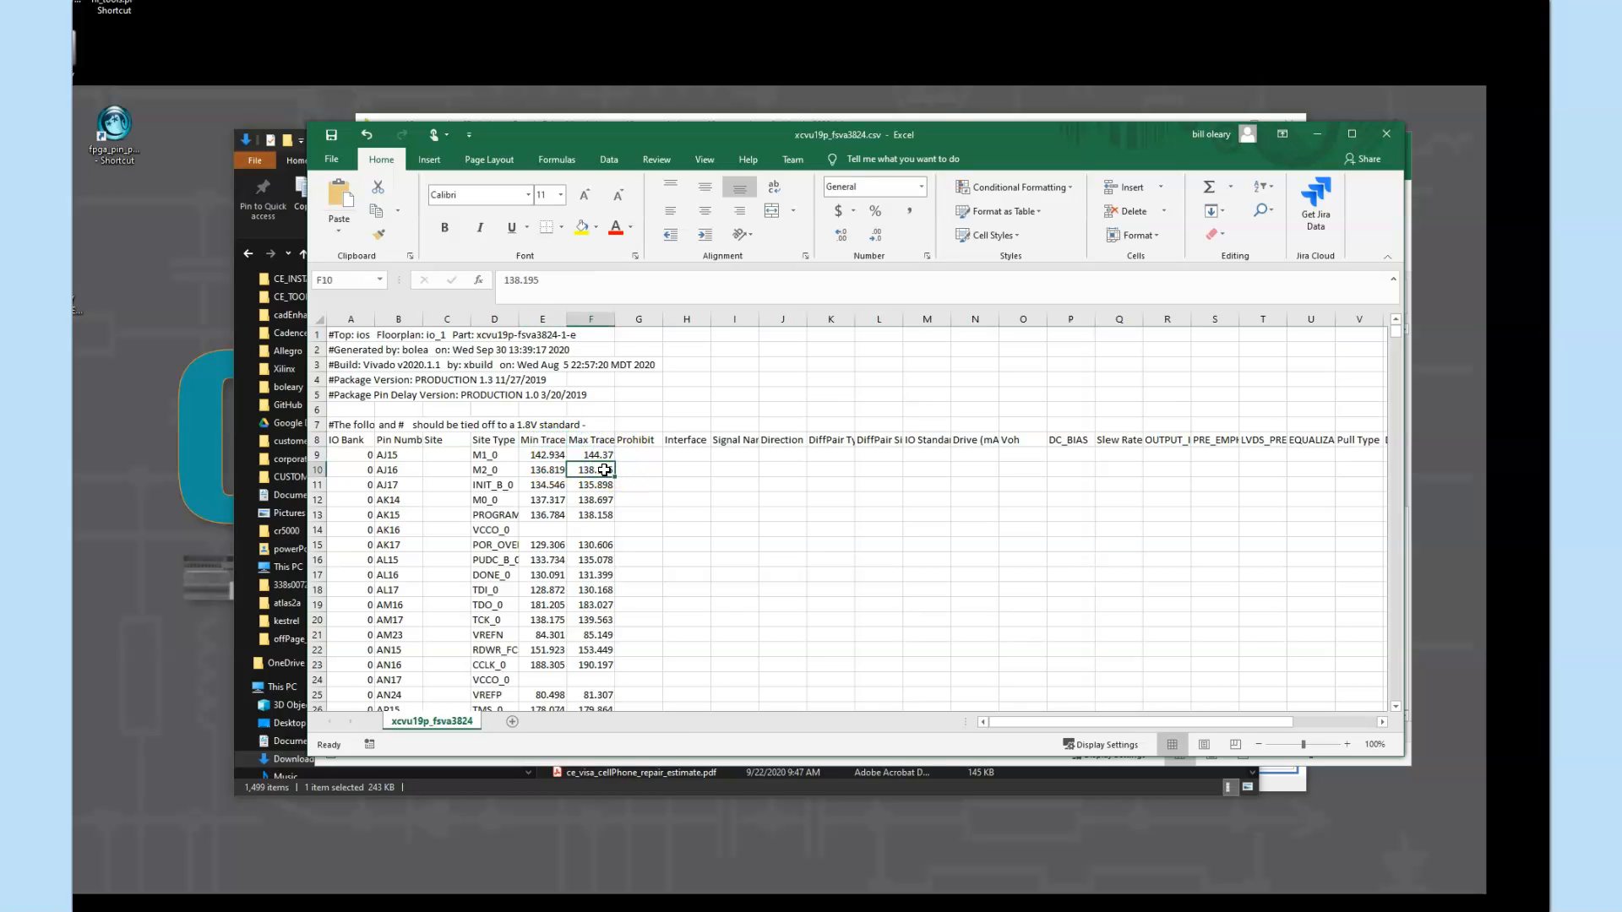
Step: Auto-fit the widths of columns A through F to their contents
scroll(626, 568, down, 15)
scroll(595, 416, up, 5)
drag(348, 319, 583, 318)
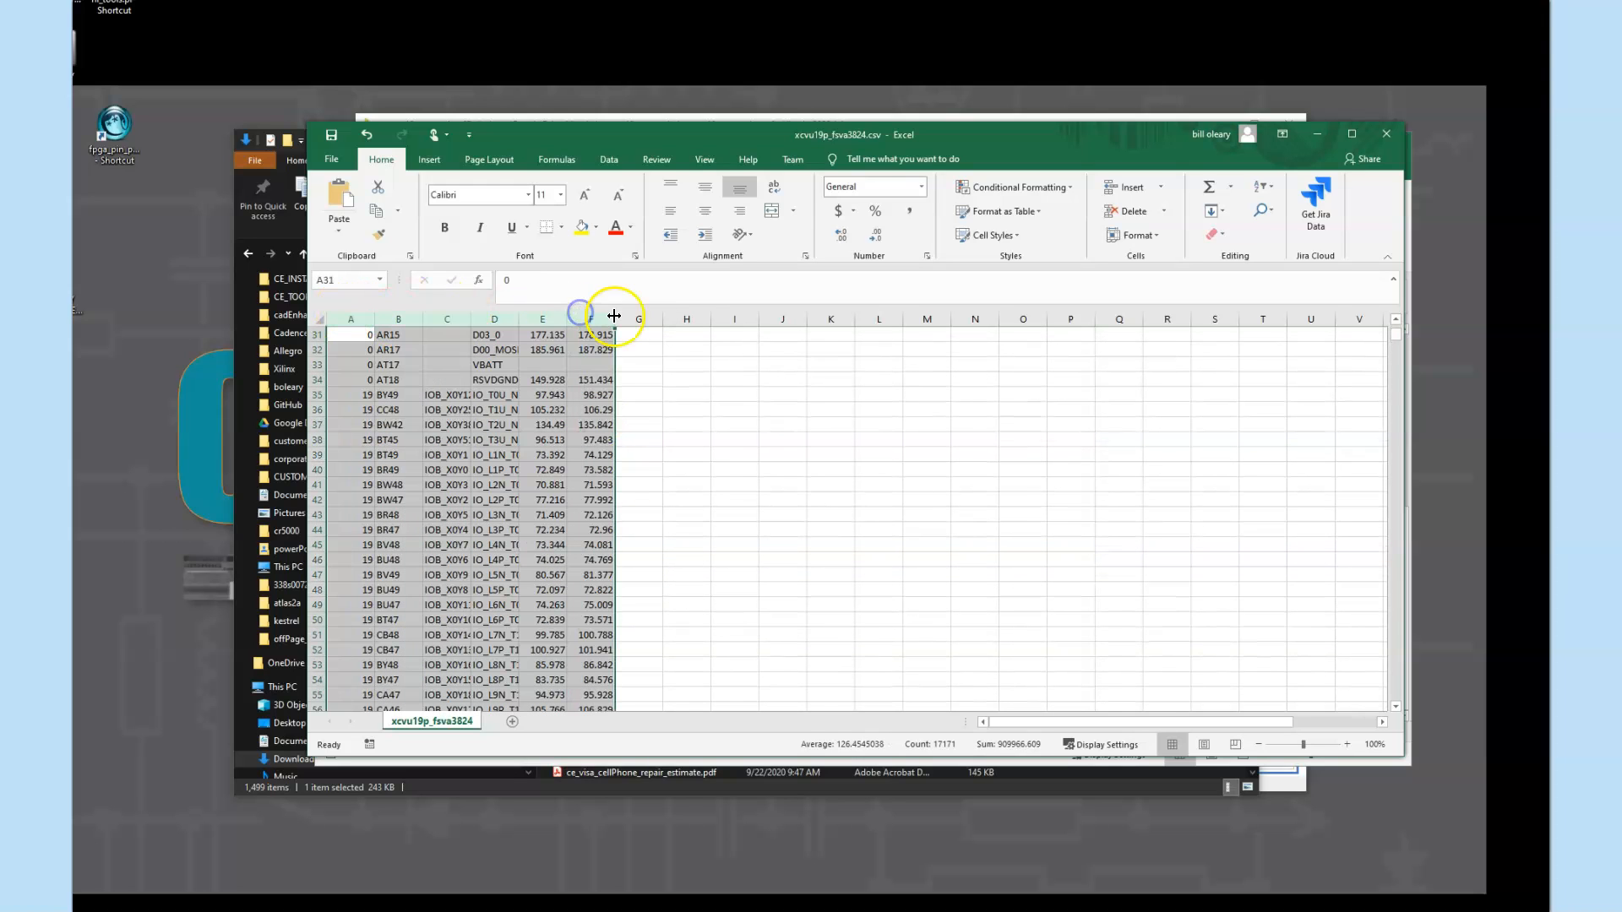
double_click(614, 316)
Step: Examine the site type names of the pins alongside their I/O bank numbers across banks 19 to 21
scroll(1097, 455, up, 4)
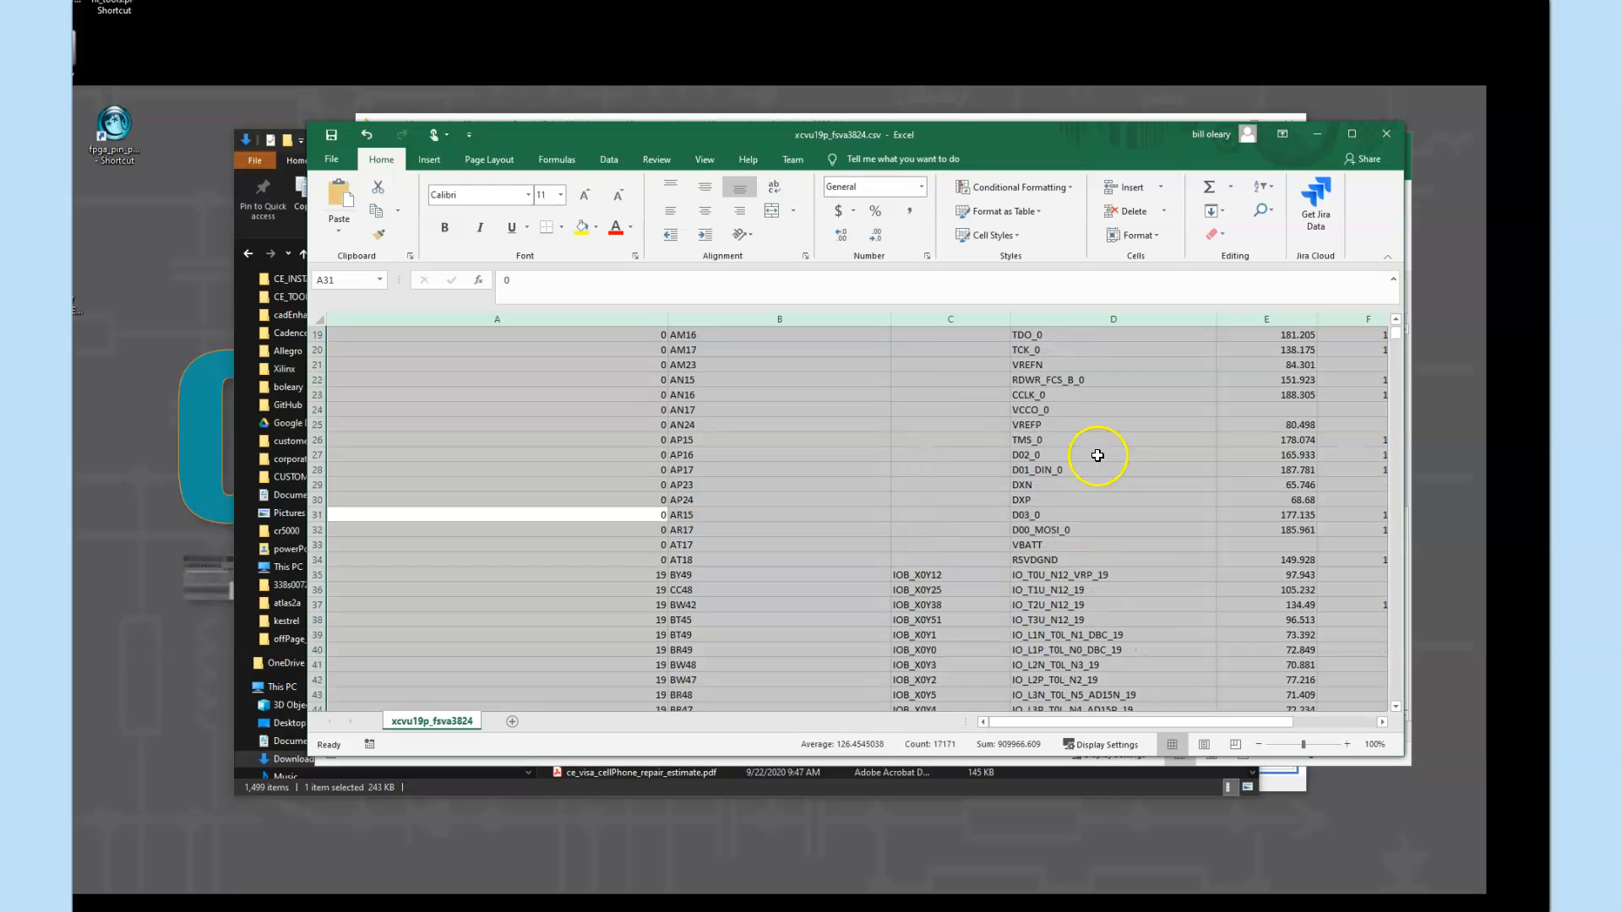
scroll(1097, 455, down, 9)
click(1089, 545)
scroll(1087, 577, down, 13)
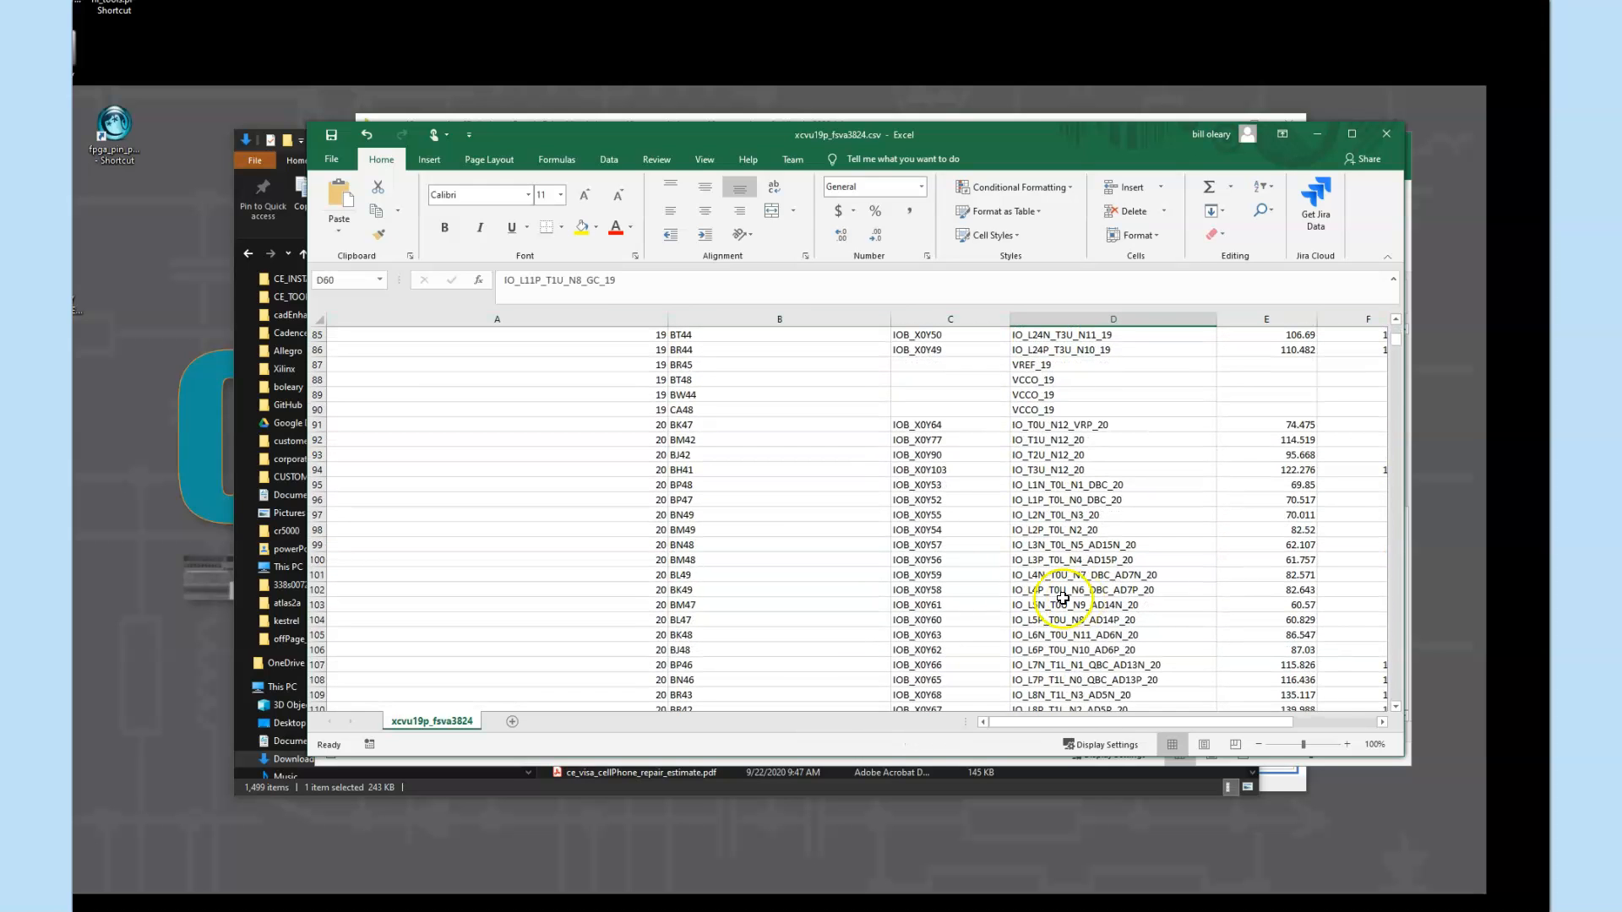
click(660, 530)
click(661, 410)
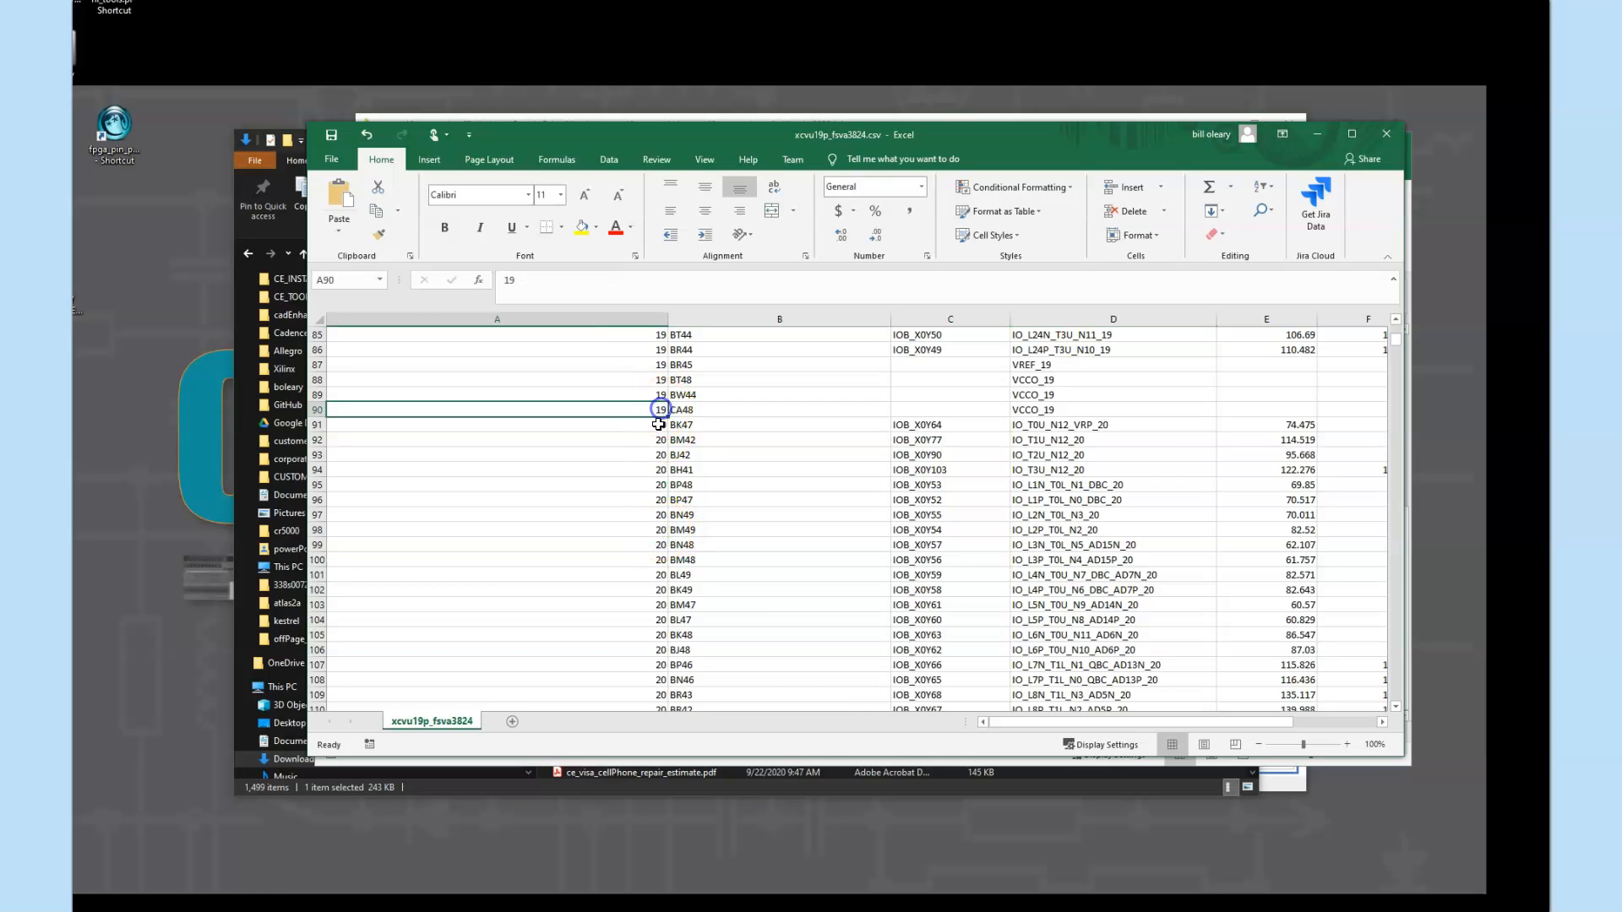
click(1103, 560)
scroll(1103, 559, down, 20)
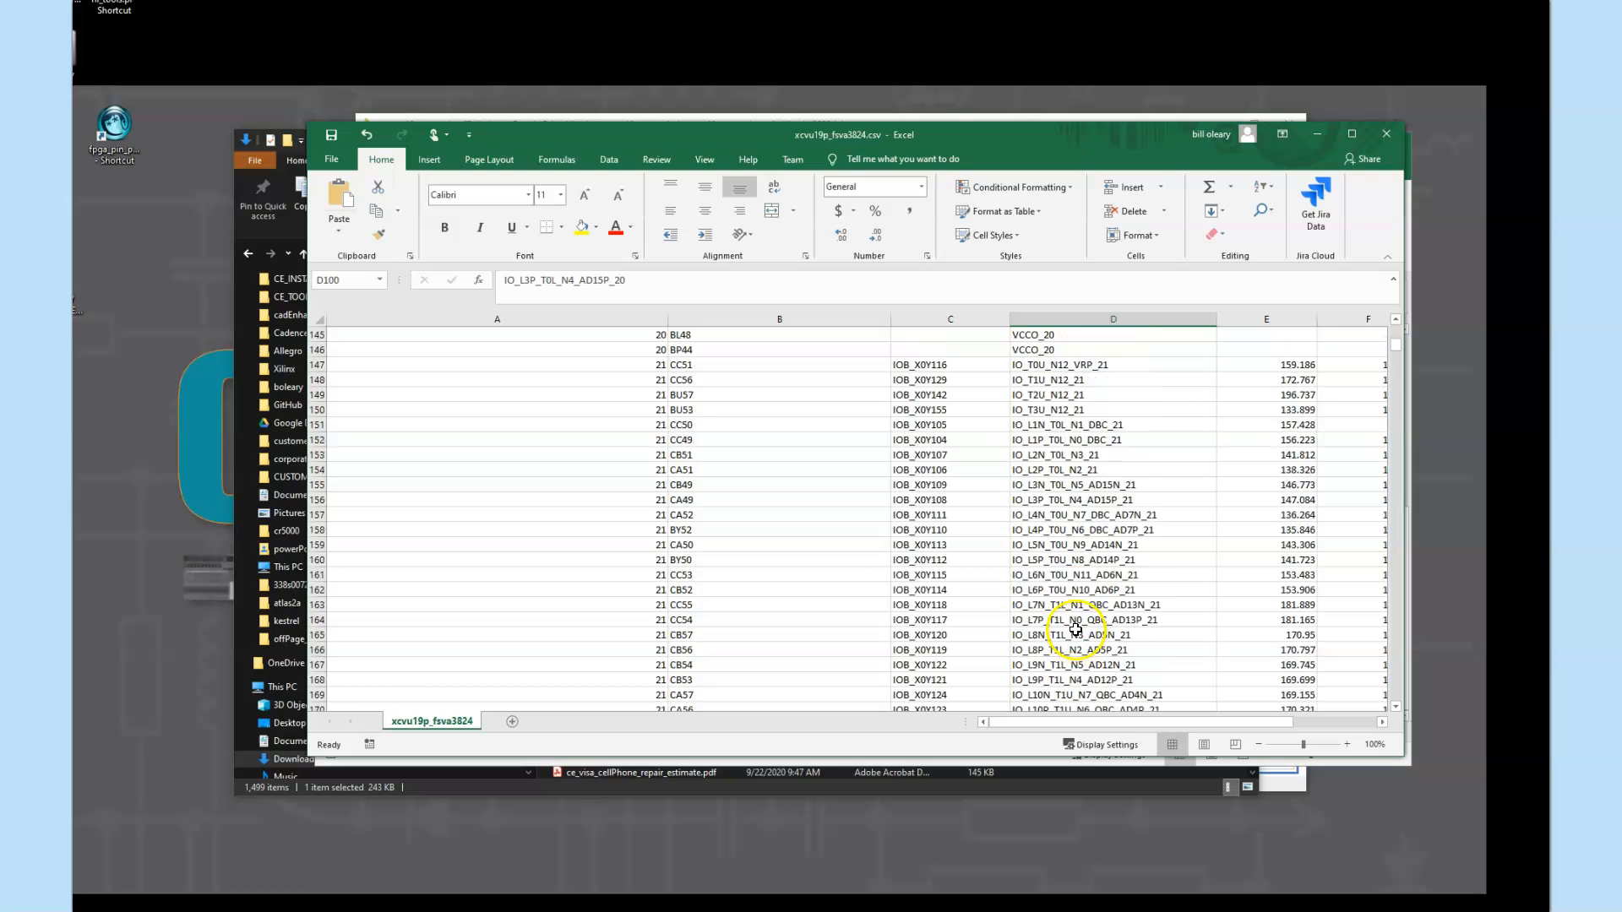
scroll(589, 538, down, 10)
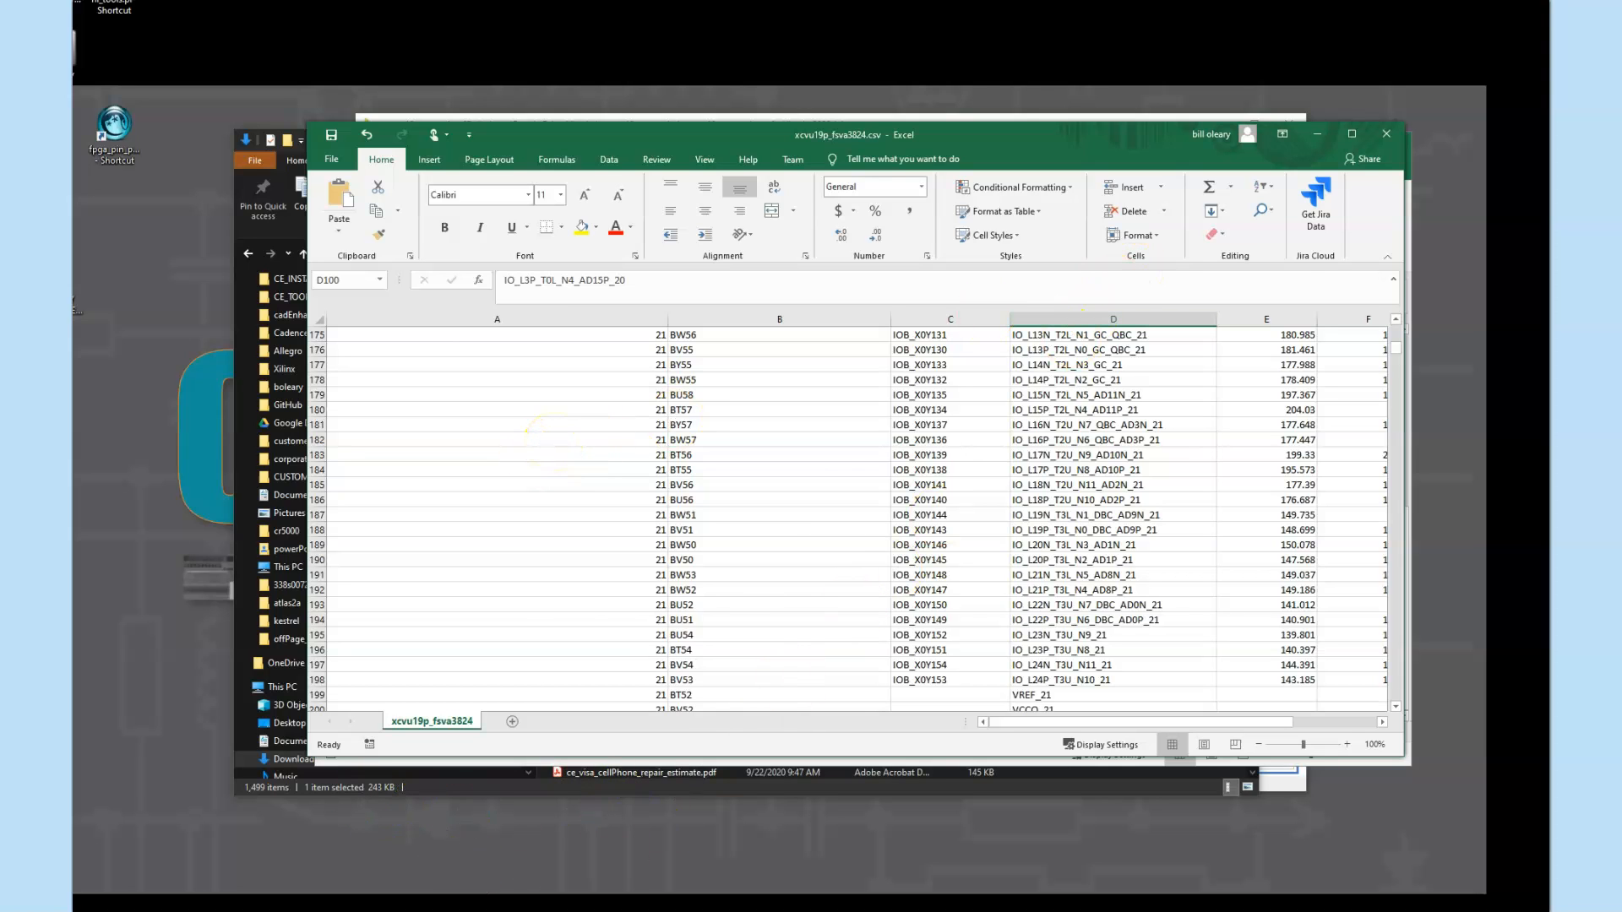
Step: Switch back to Vivado and review the write_csv command and its output file name in the Tcl Console
click(619, 896)
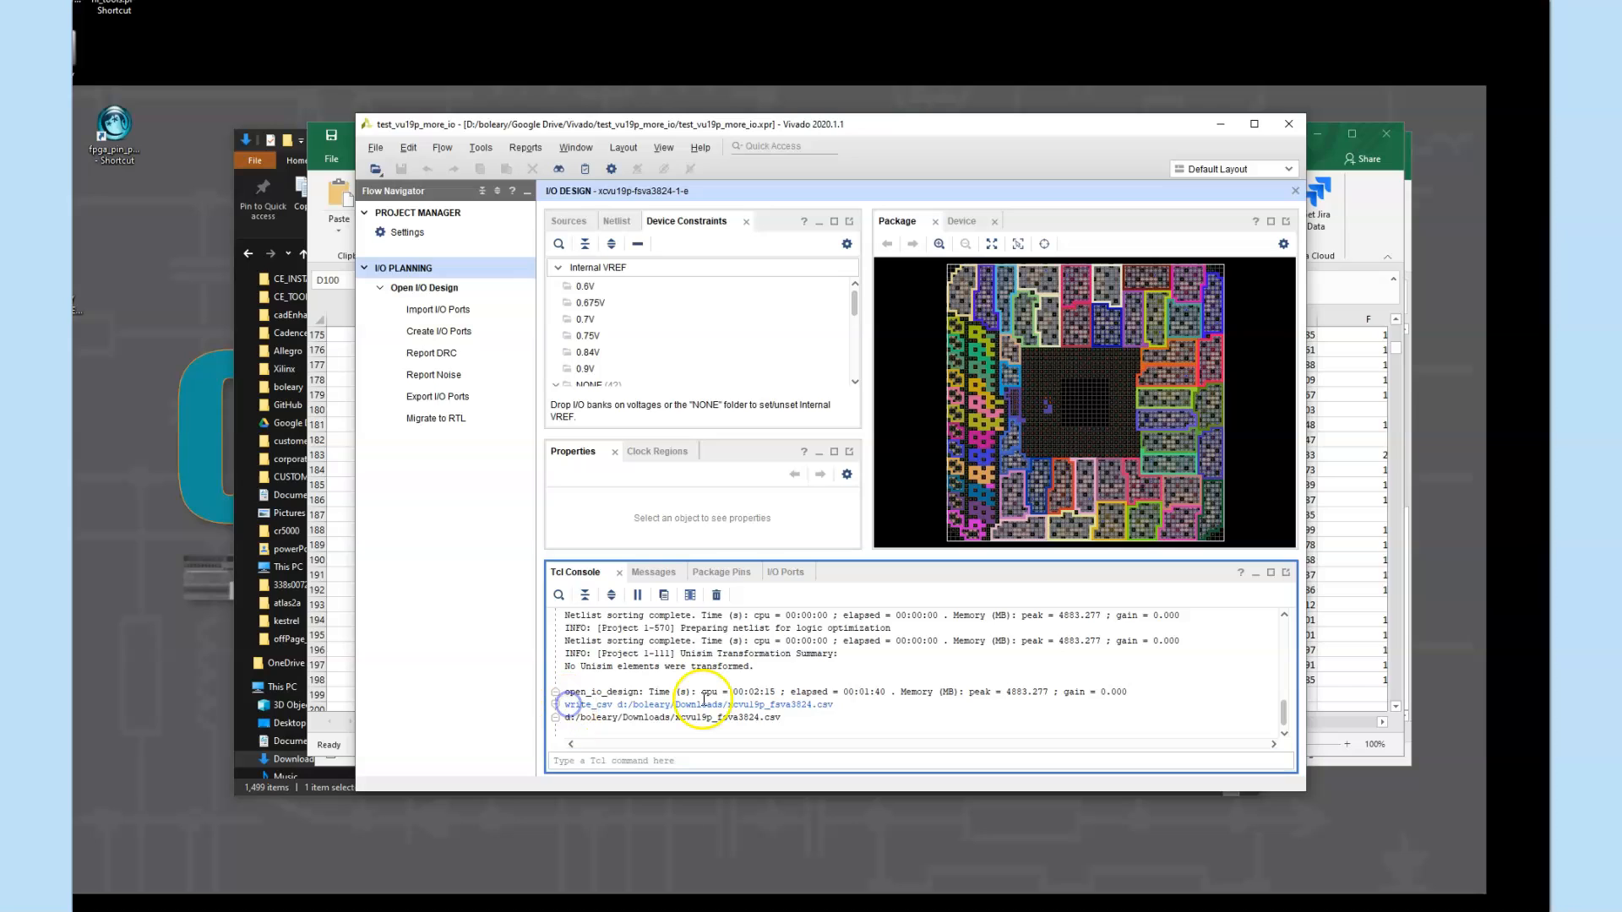
click(734, 706)
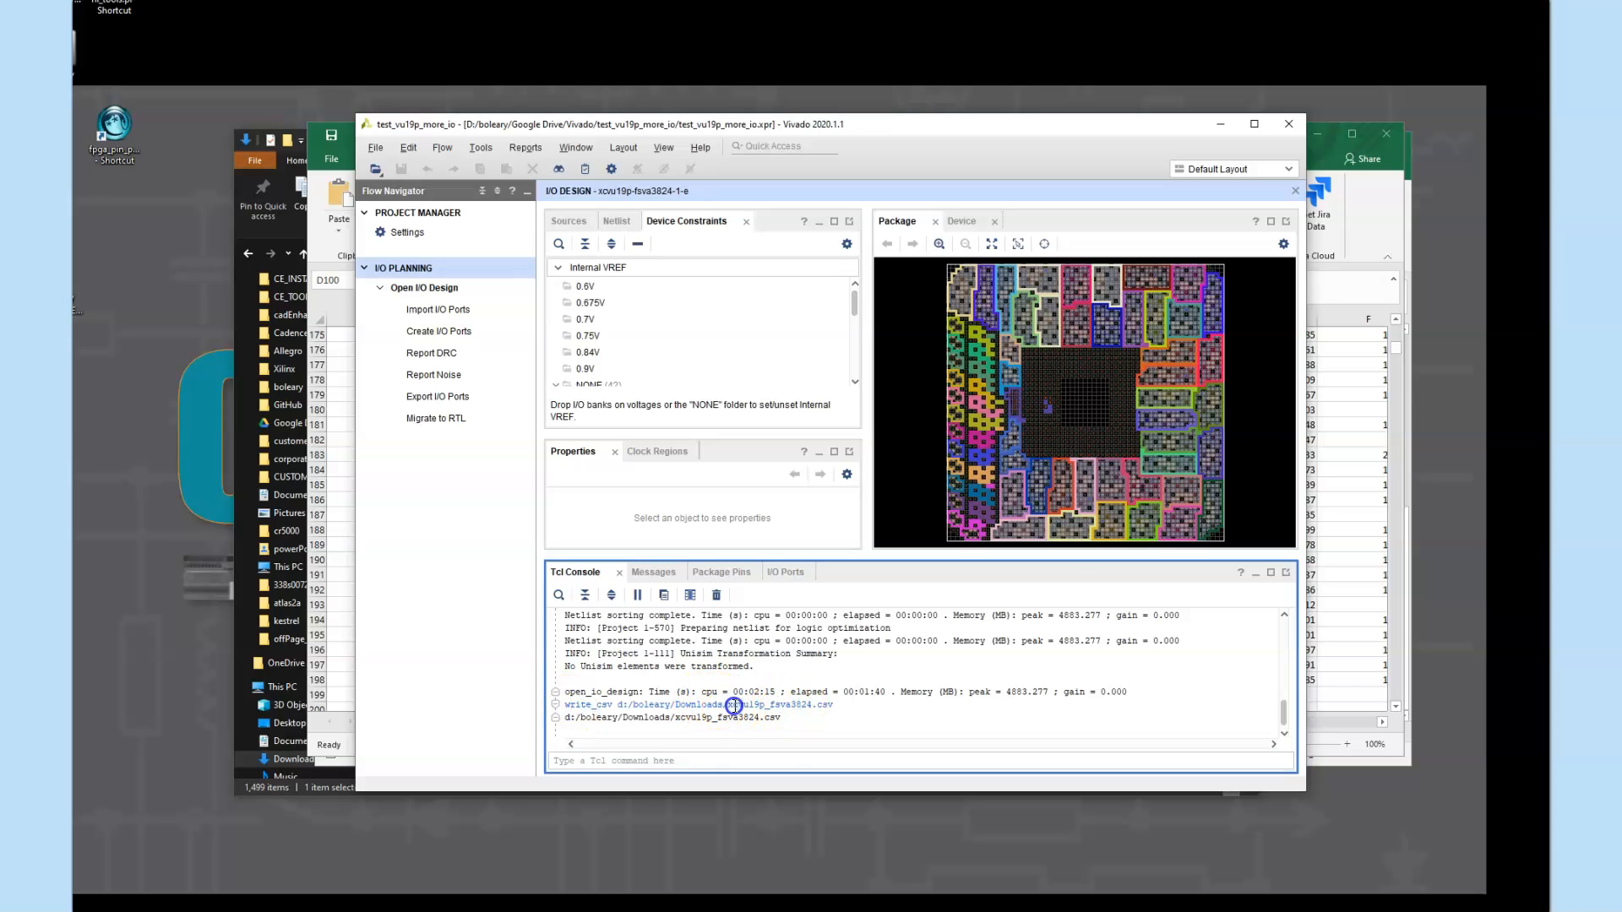
double_click(832, 708)
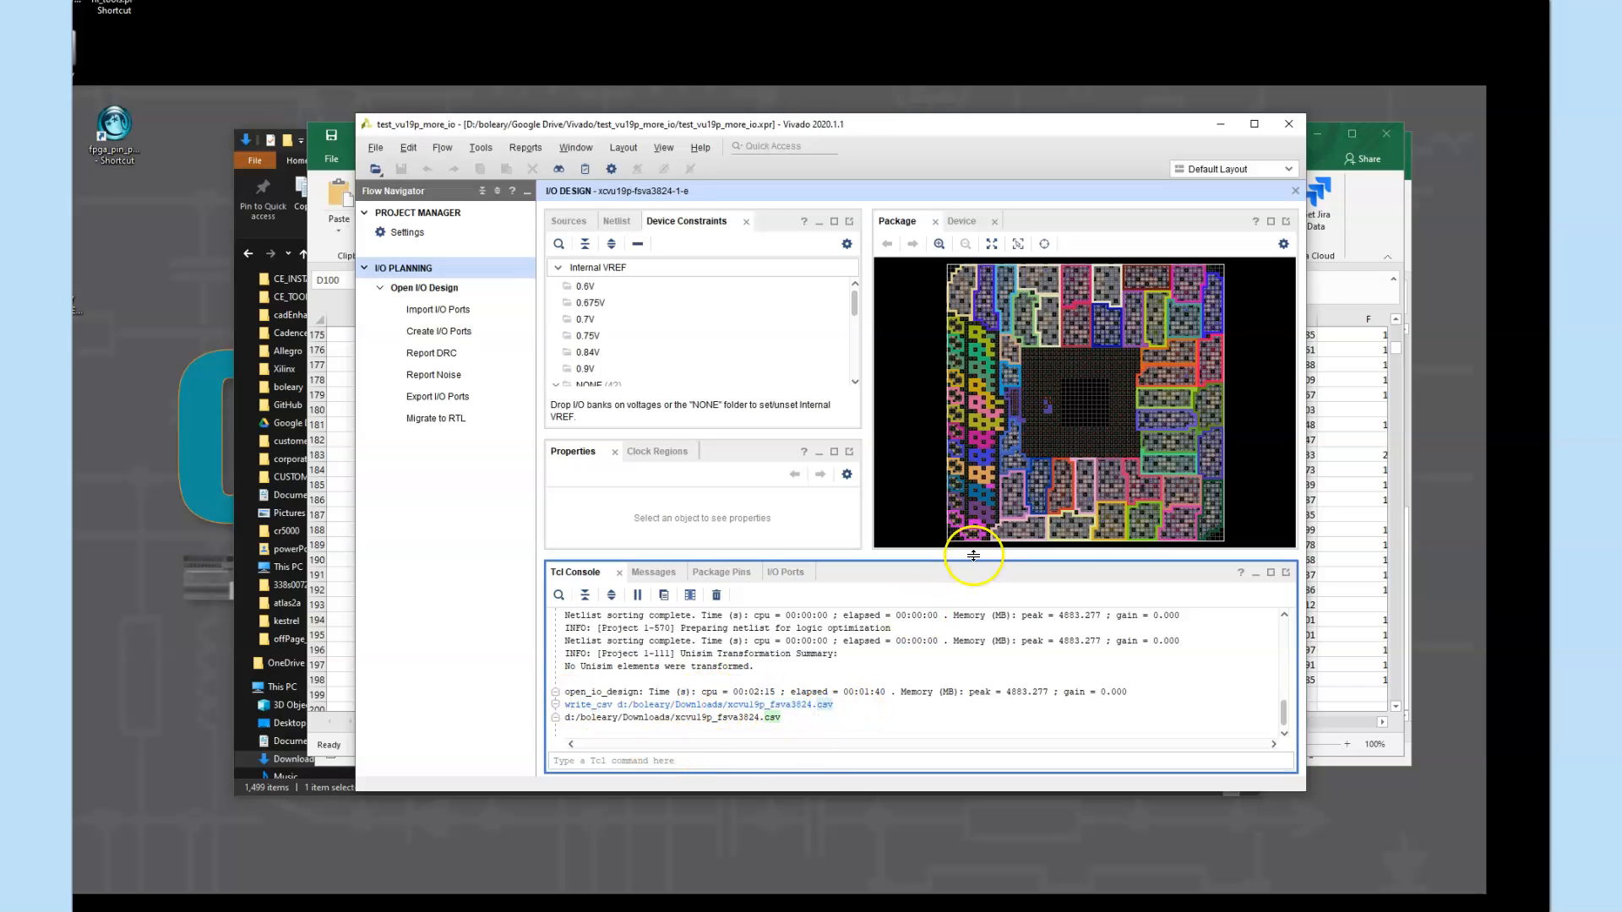